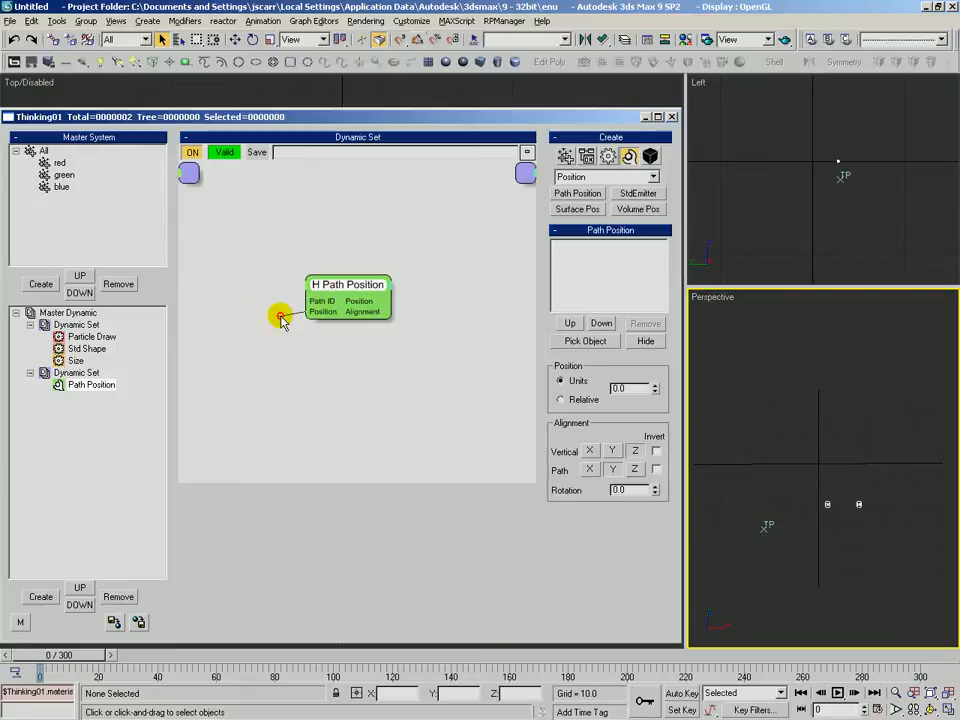
Add an All group node beside the Path Position helper and expose its Position output
left_click_drag(345, 285, 369, 296)
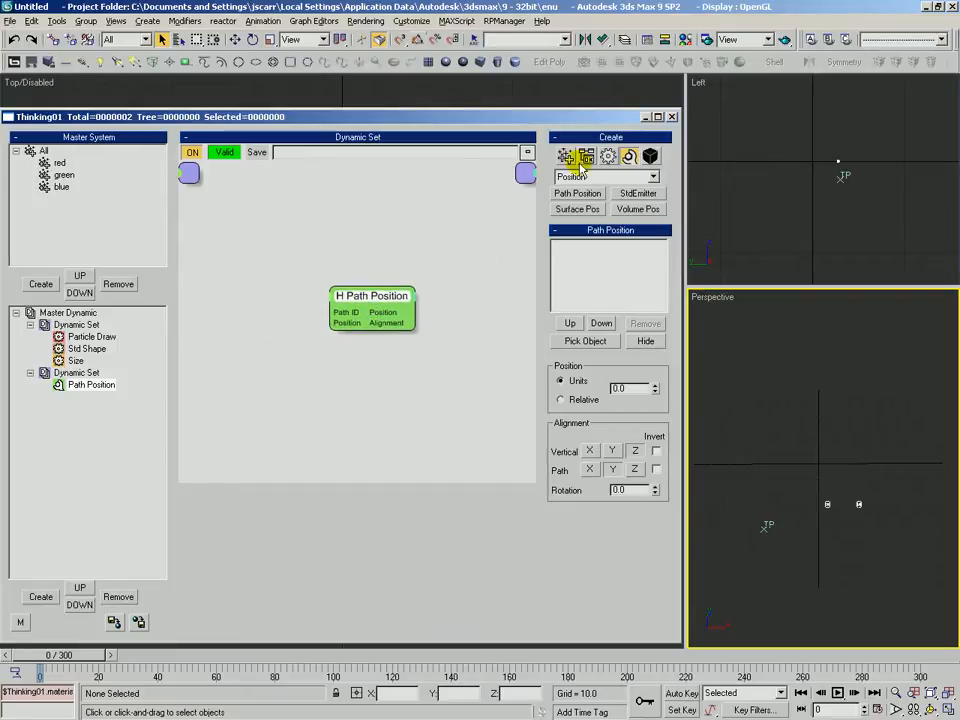
left_click(566, 156)
left_click(220, 265)
left_click(236, 268)
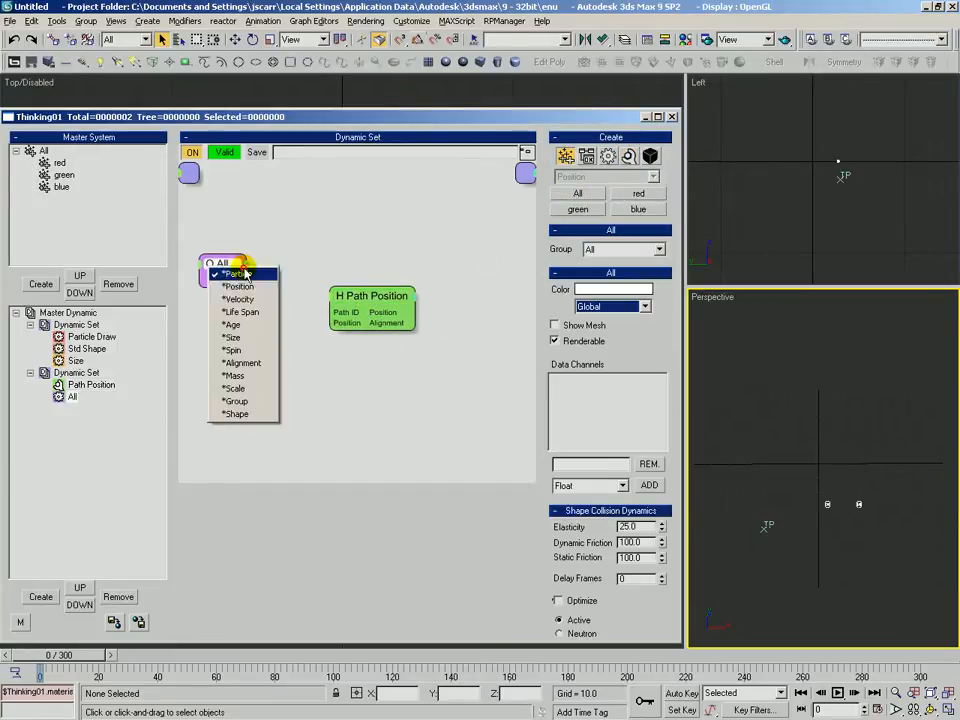
left_click(238, 285)
Wire the All node's Particle output to the Path Position helper's Position input
left_click_drag(236, 300, 347, 332)
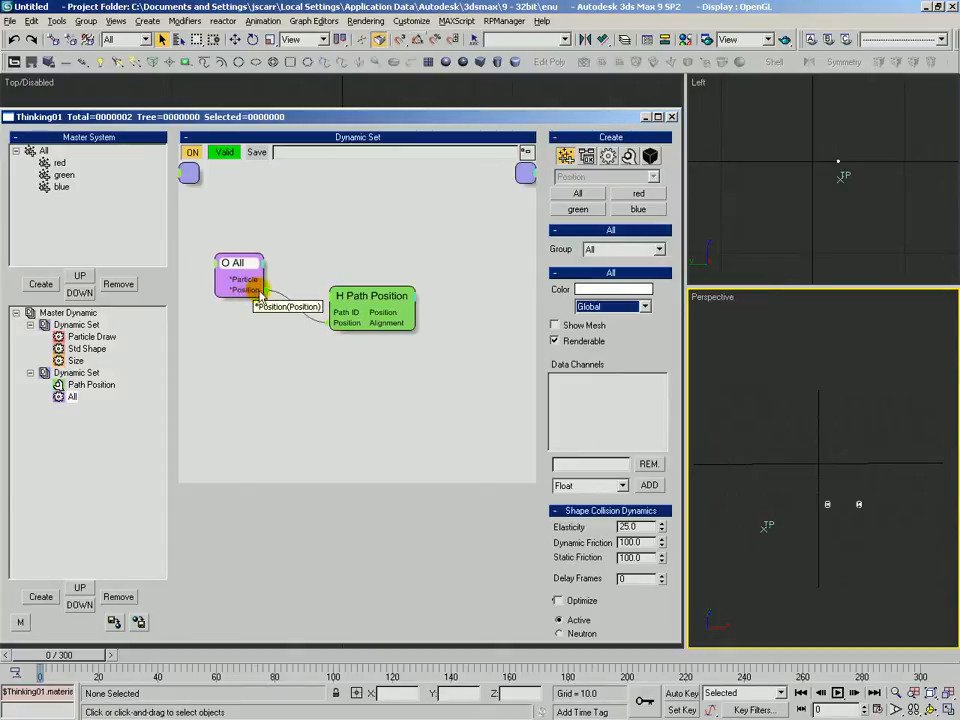
left_click_drag(249, 300, 340, 328)
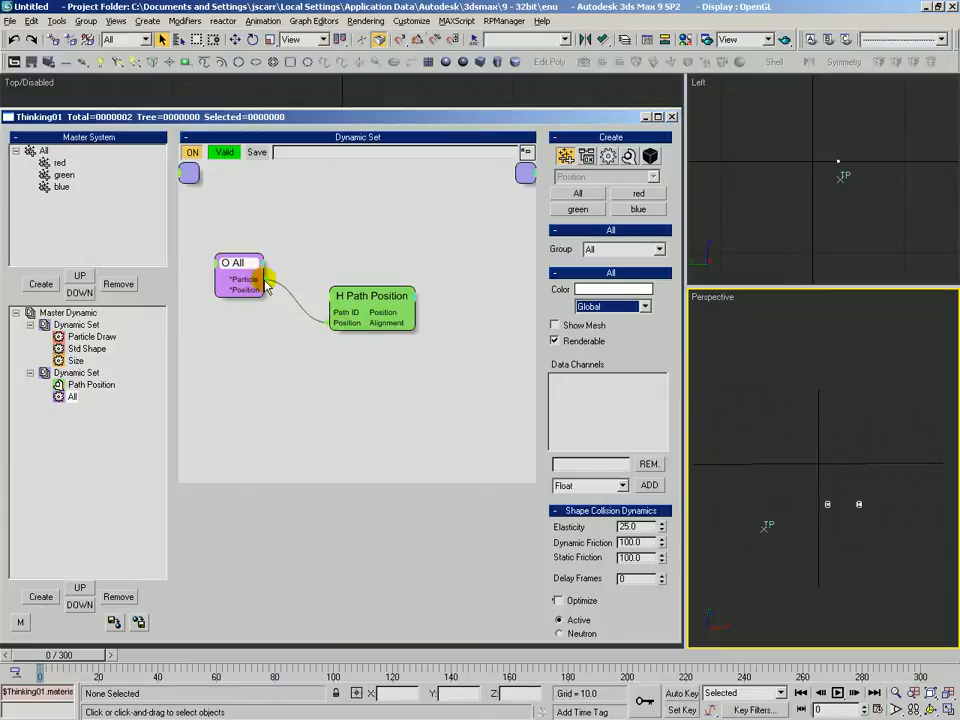
left_click_drag(366, 306, 347, 292)
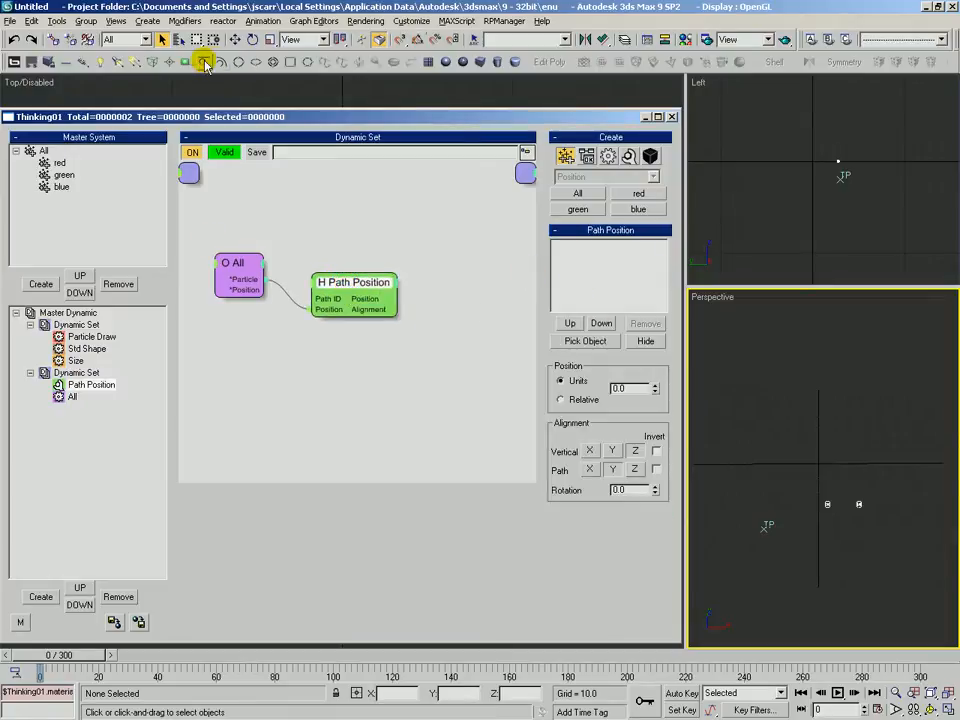
Draw an S-shaped line in the Perspective viewport and assign it as the path of the Path Position helper
left_click(207, 62)
left_click(811, 556)
left_click(831, 497)
left_click(752, 472)
left_click(754, 425)
left_click(818, 405)
left_click(894, 420)
right_click(894, 420)
left_click(578, 341)
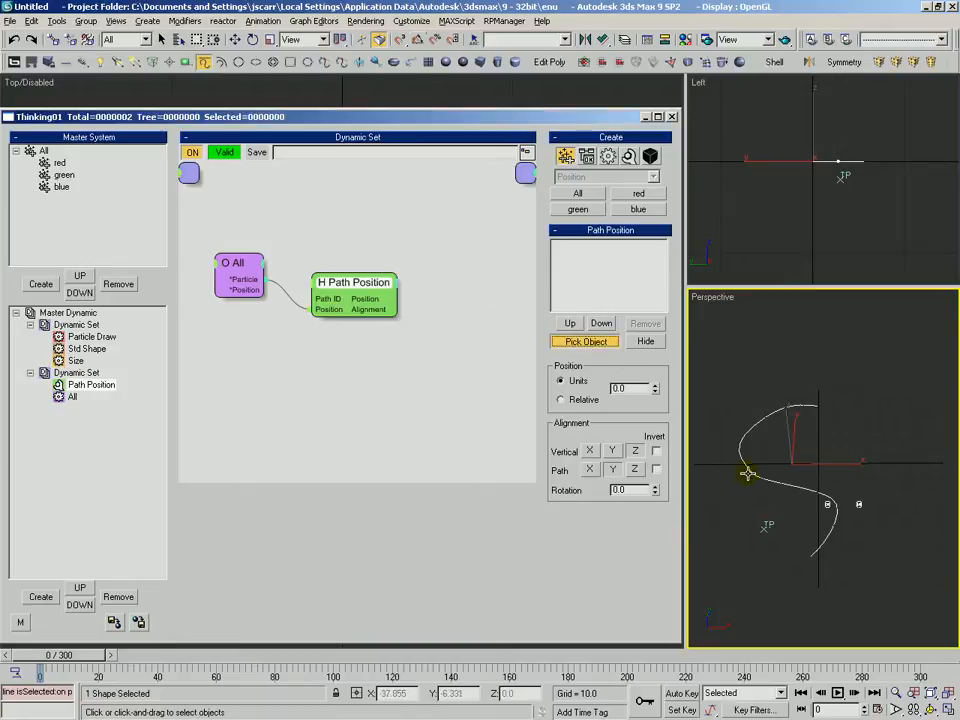
left_click(747, 478)
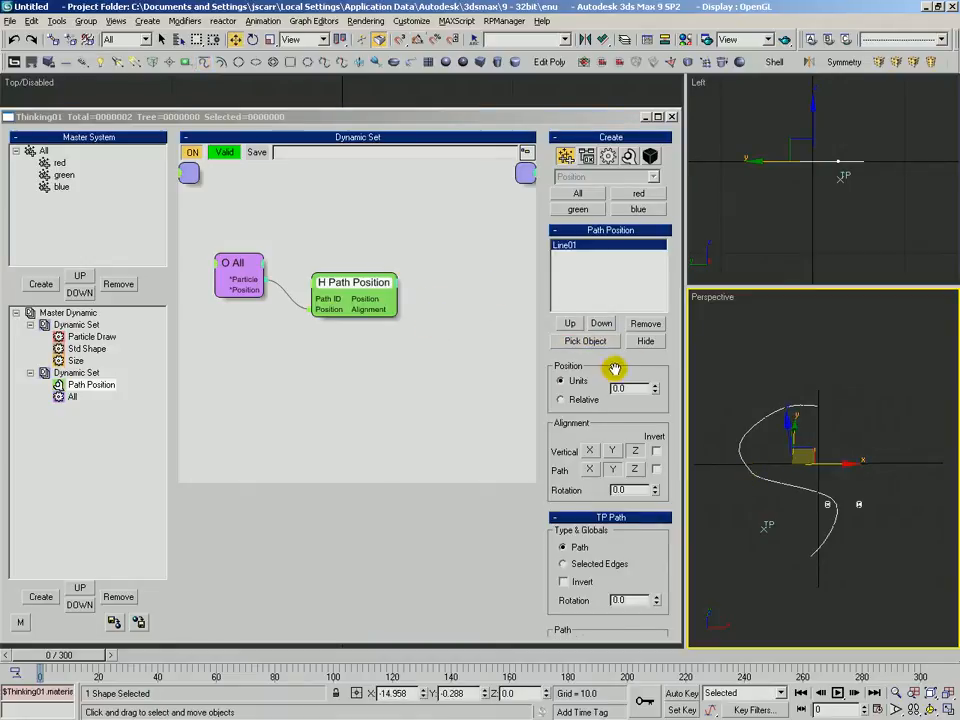
left_click_drag(610, 372, 609, 364)
Examine the inputs and outputs of the All and Path Position nodes and how they are linked
left_click_drag(363, 284, 358, 283)
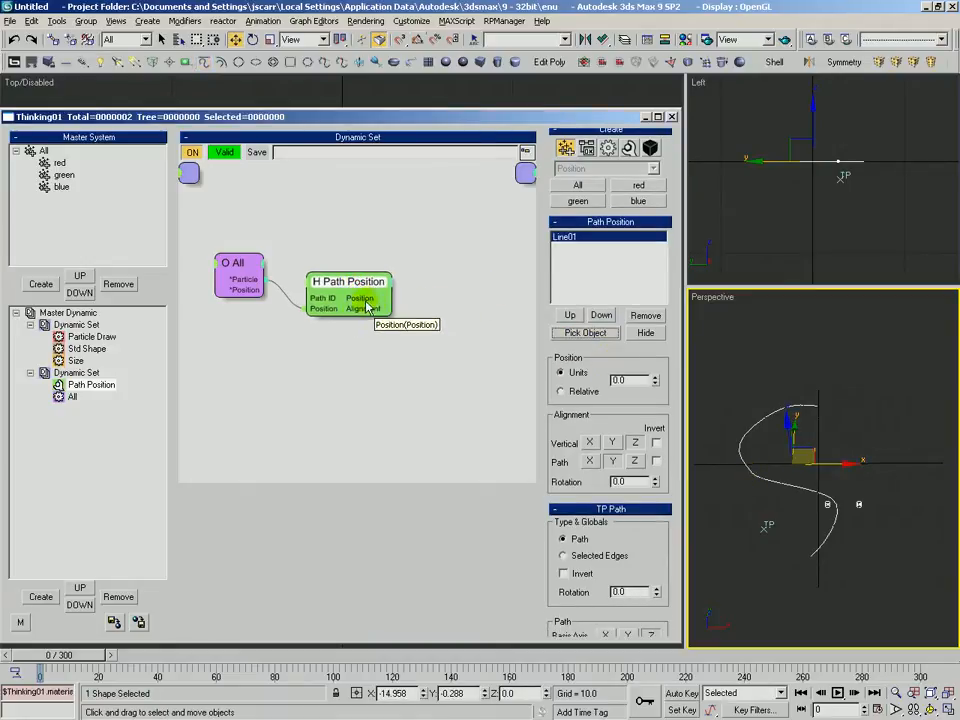
left_click_drag(238, 265, 224, 254)
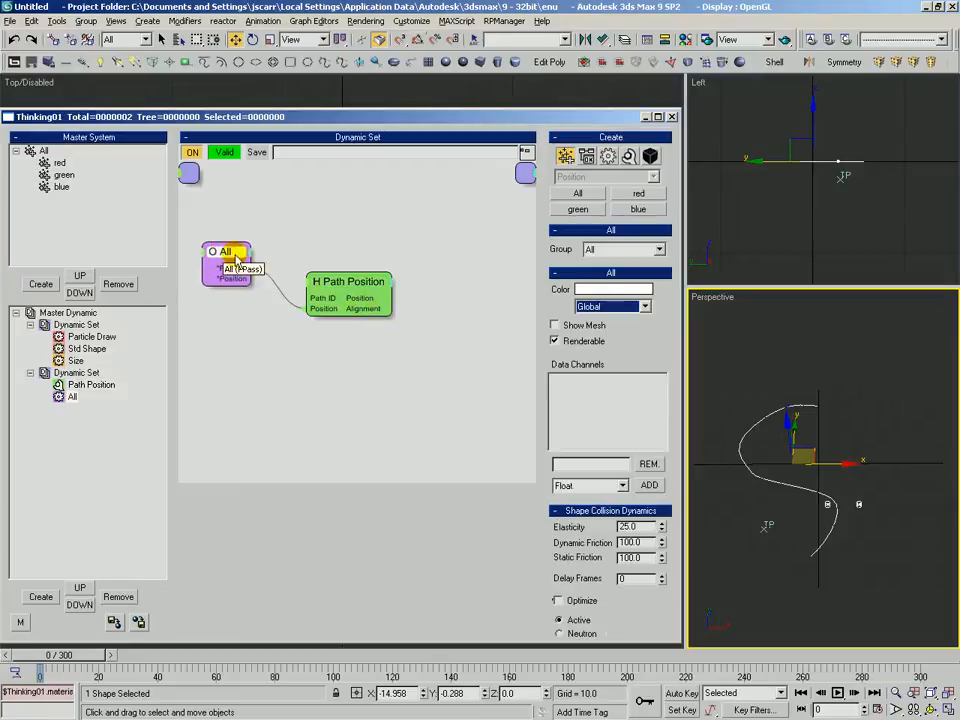
left_click_drag(353, 287, 357, 299)
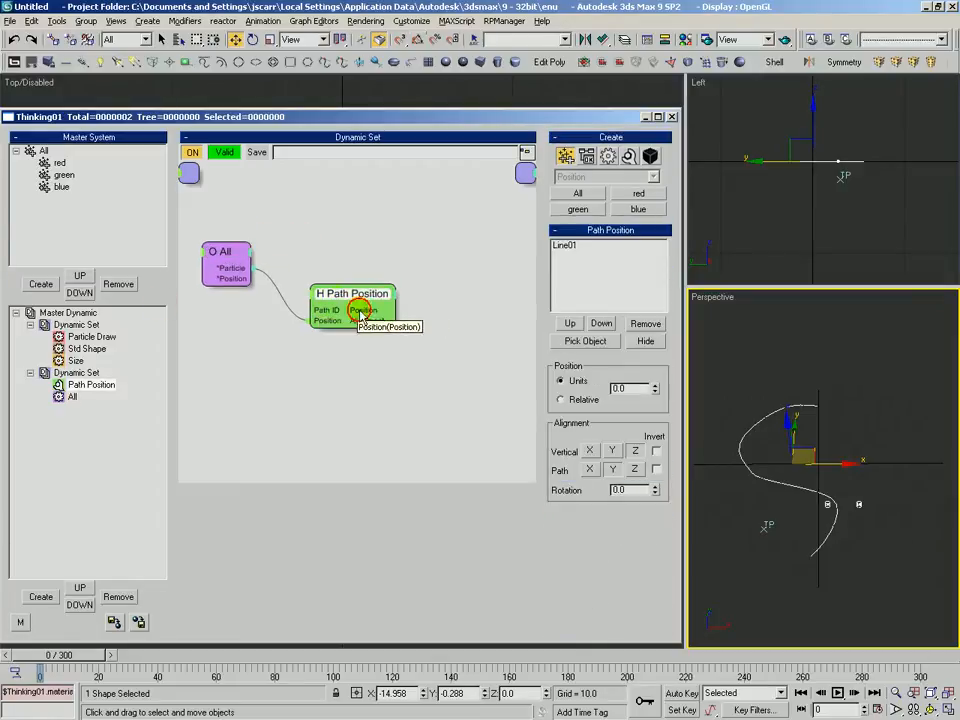
left_click(238, 260)
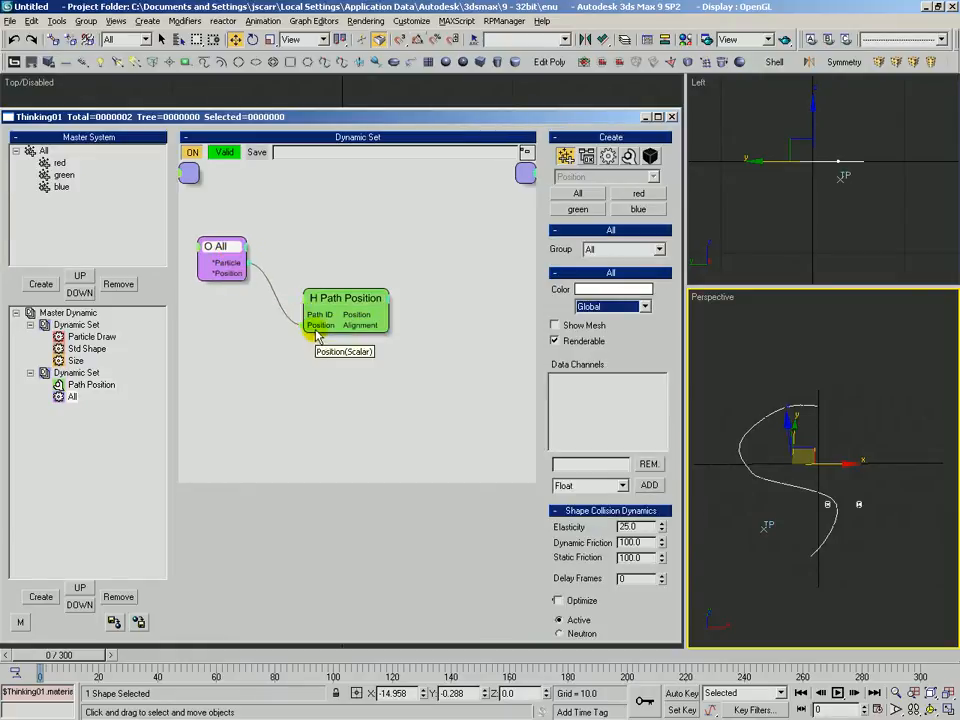
left_click(347, 299)
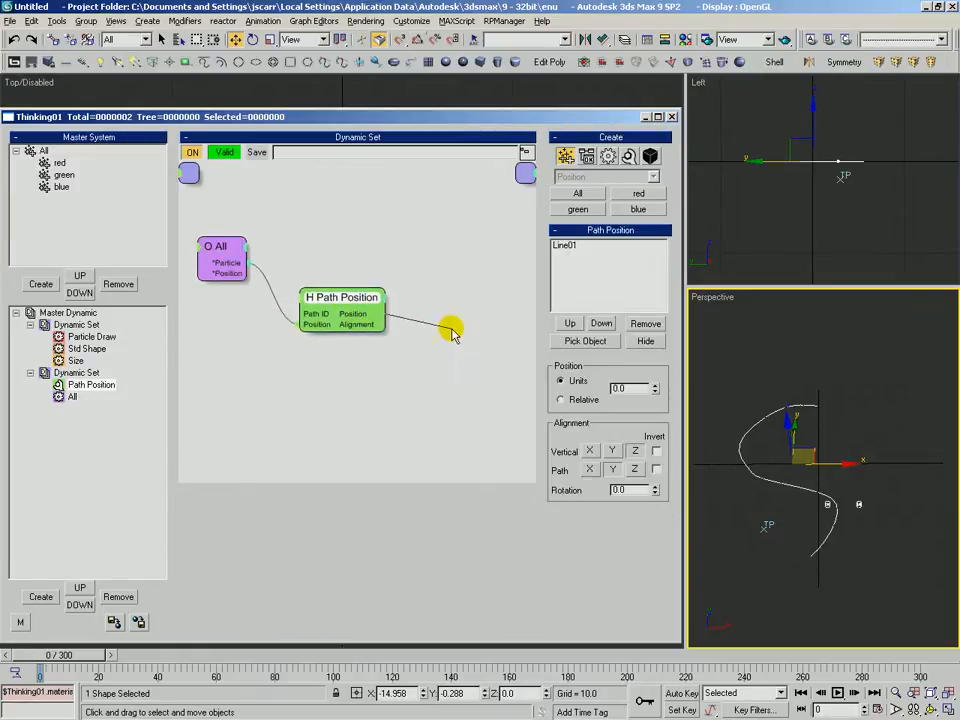
left_click_drag(463, 326, 512, 341)
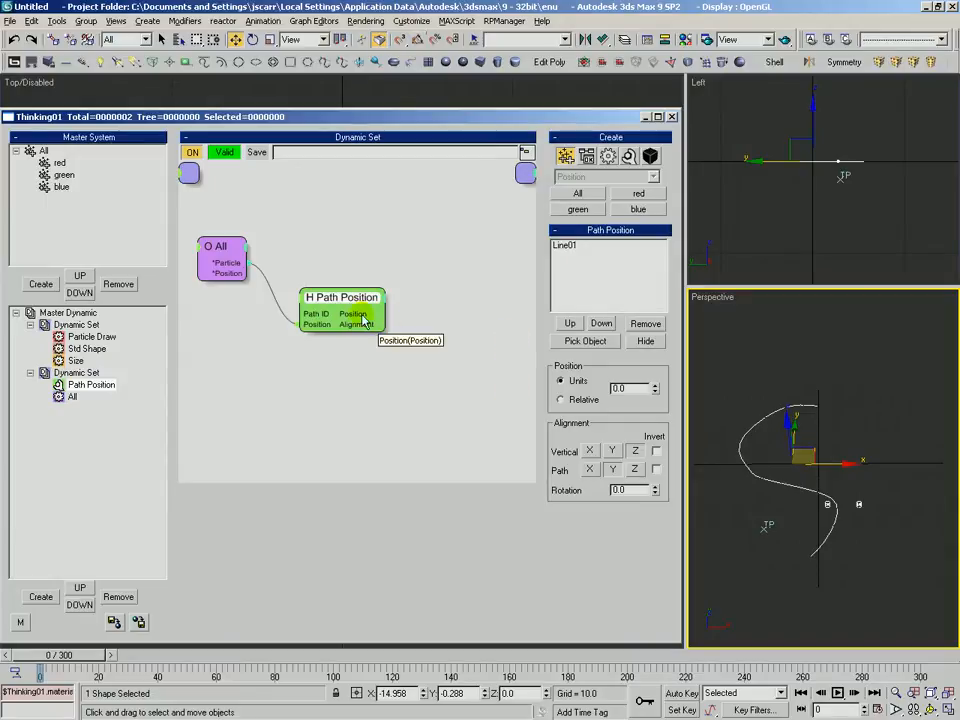
left_click_drag(345, 298, 342, 303)
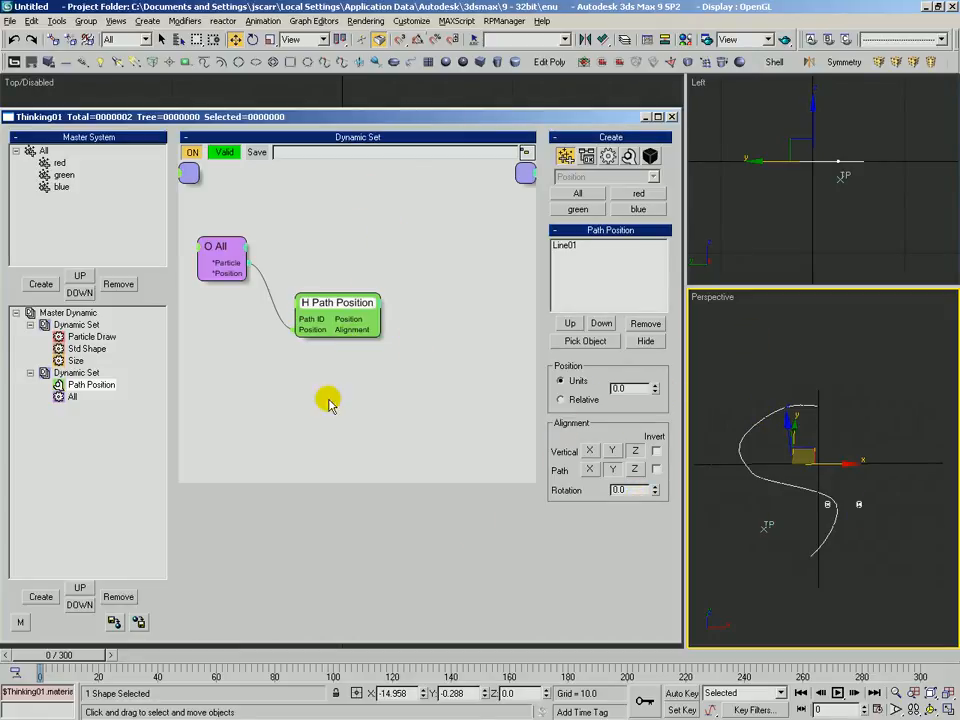
left_click_drag(223, 208, 268, 326)
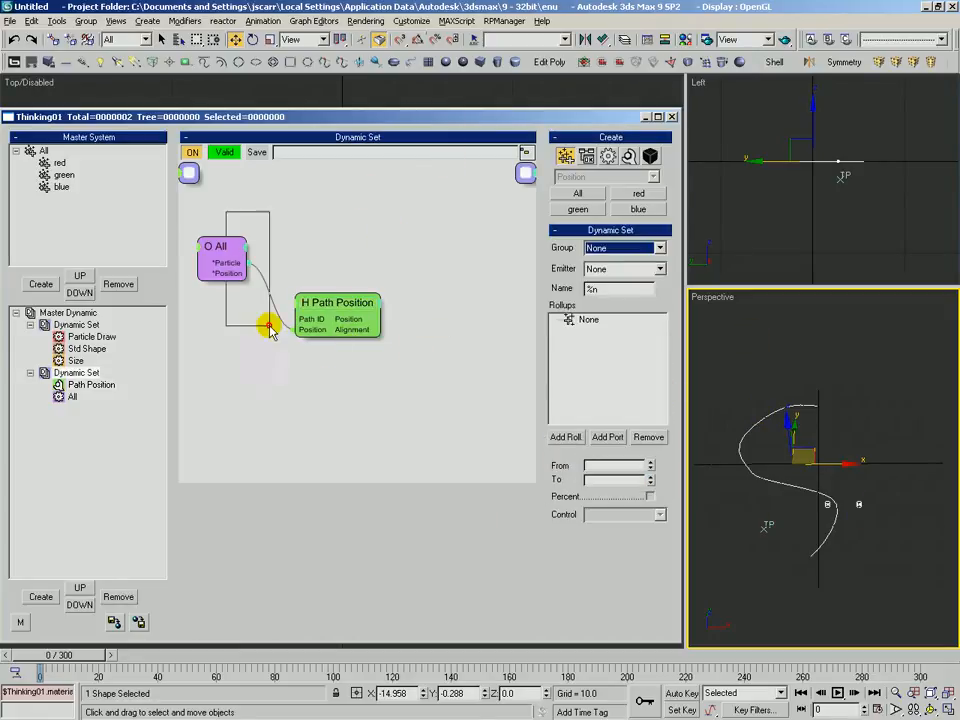
Replace the Path Position helper with a Surface Pos helper in the dynamic set
left_click(628, 156)
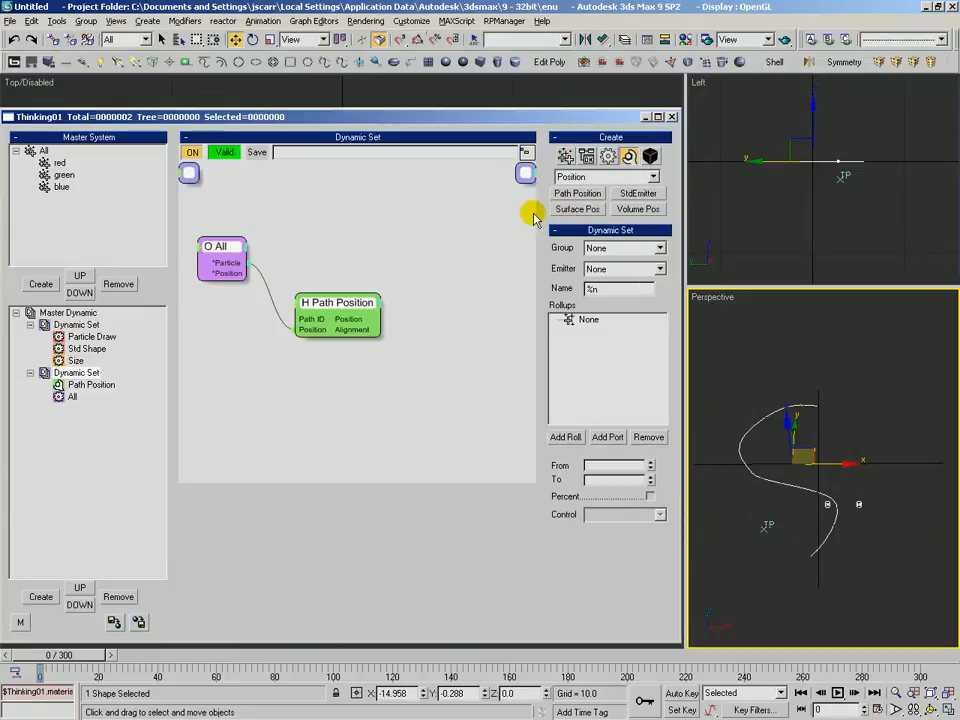
left_click(356, 297)
key("Delete")
left_click(367, 251)
left_click(568, 213)
left_click_drag(306, 270, 338, 318)
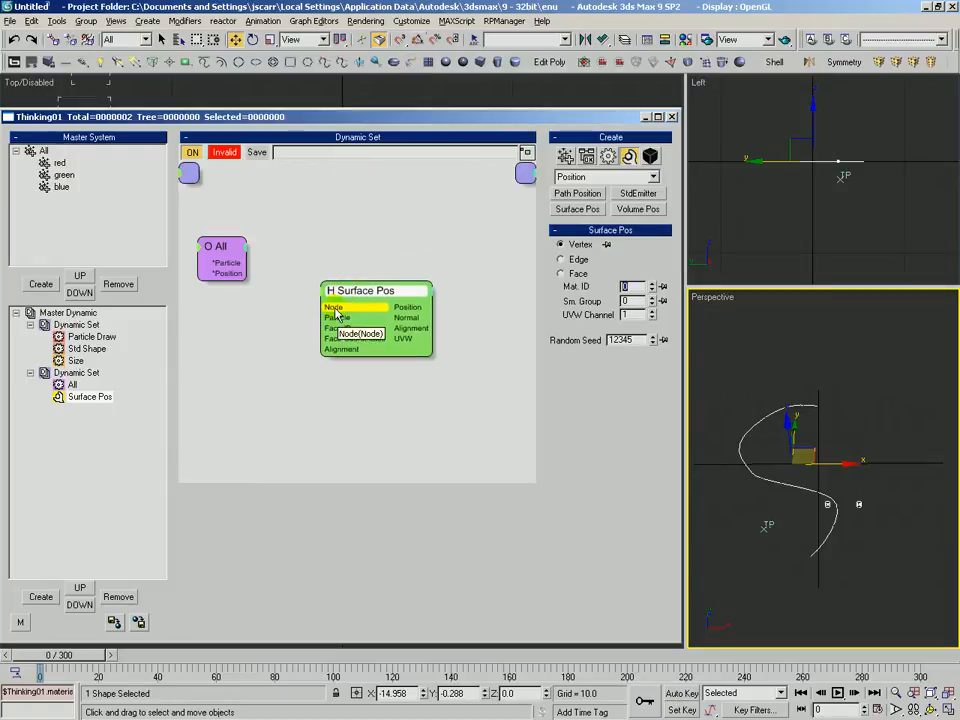
Create a GeoSphere near the upper end of the curved line in the Perspective viewport
left_click(466, 64)
left_click_drag(838, 448, 870, 420)
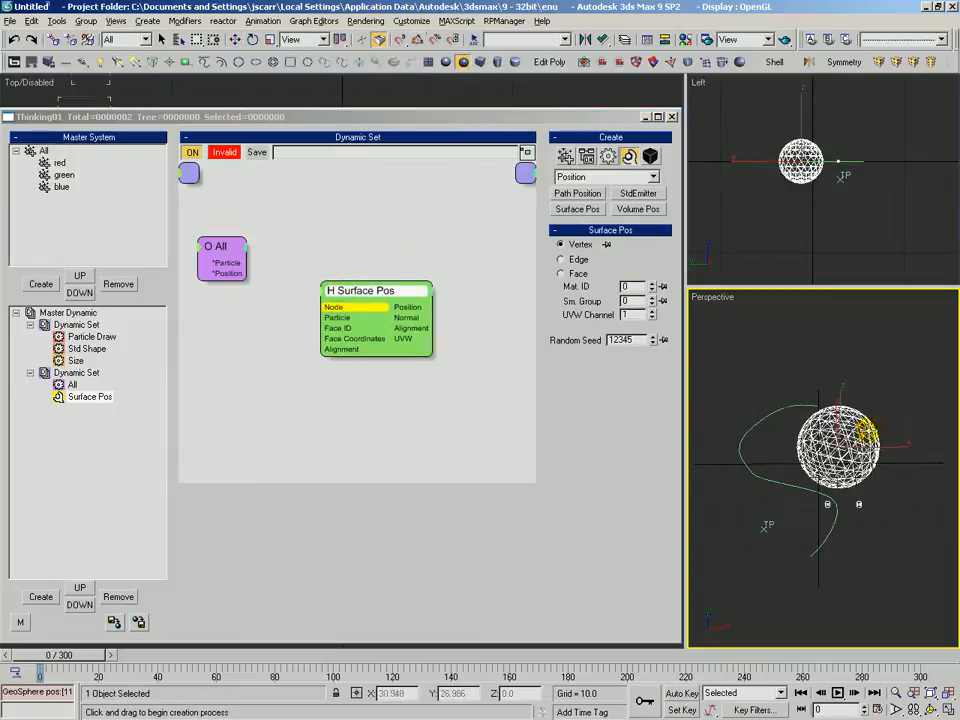
left_click(369, 243)
left_click(354, 338)
left_click_drag(384, 284, 366, 304)
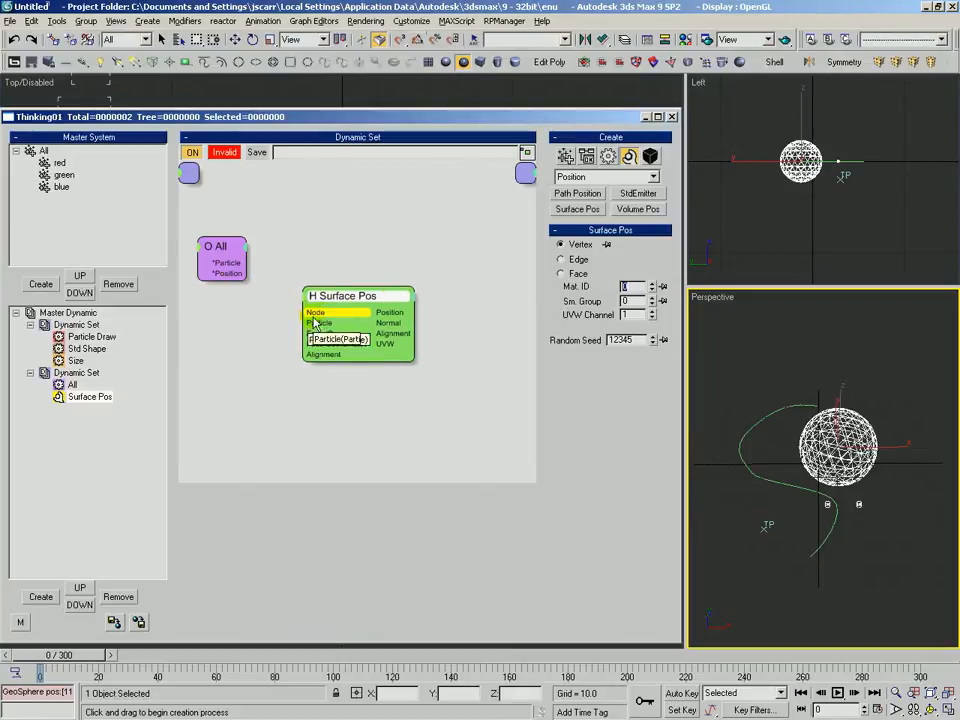
Add a Node helper from the Standard category and wire its Node output to the Surface Pos Node input
left_click(610, 177)
left_click(573, 190)
left_click(578, 288)
left_click(229, 333)
left_click_drag(251, 340, 227, 341)
left_click_drag(304, 313, 253, 408)
Assign the GeoSphere to the Node helper and wire the All node's Particle output to the Surface Pos Particle input
left_click(609, 407)
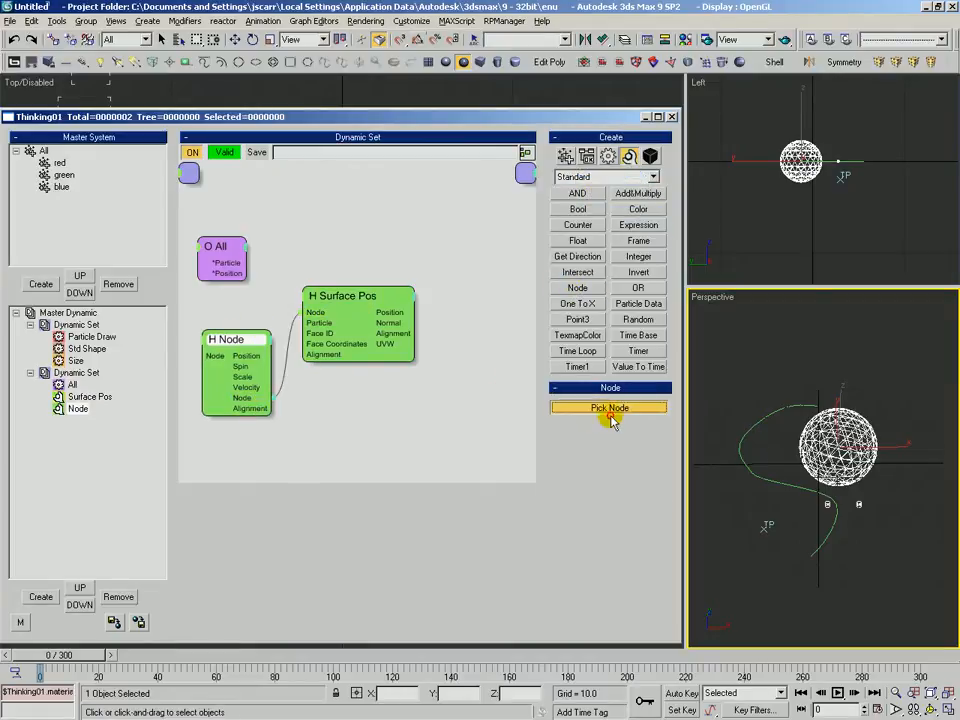
left_click(842, 415)
left_click_drag(319, 323, 238, 248)
left_click(343, 312)
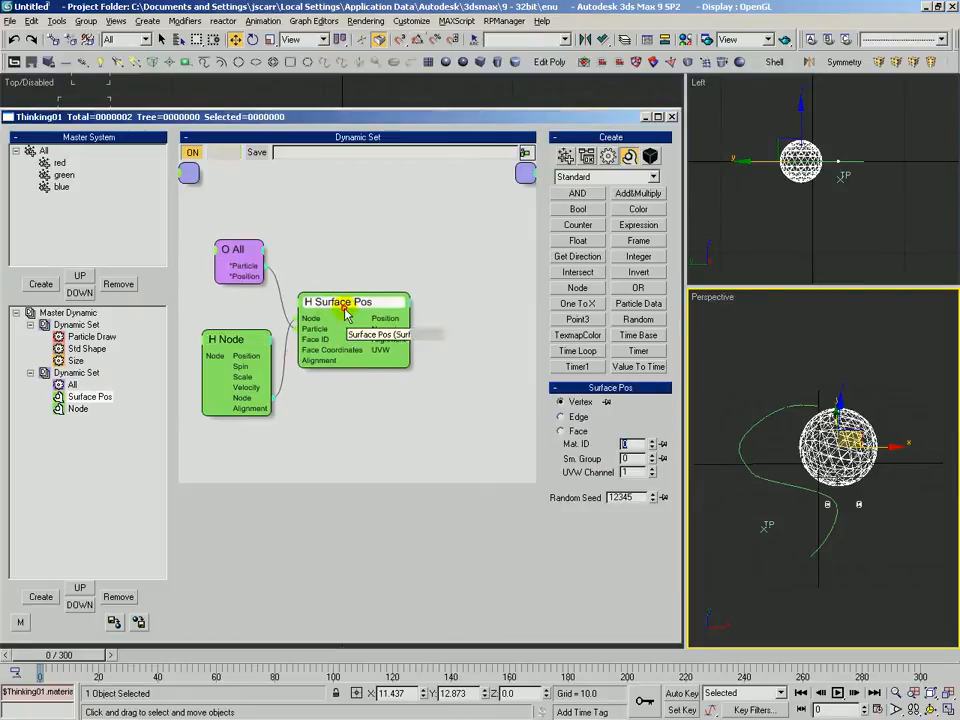
left_click_drag(335, 304, 330, 314)
Set the Surface Pos helper to use Face positions with a random seed of 12529
left_click(226, 245)
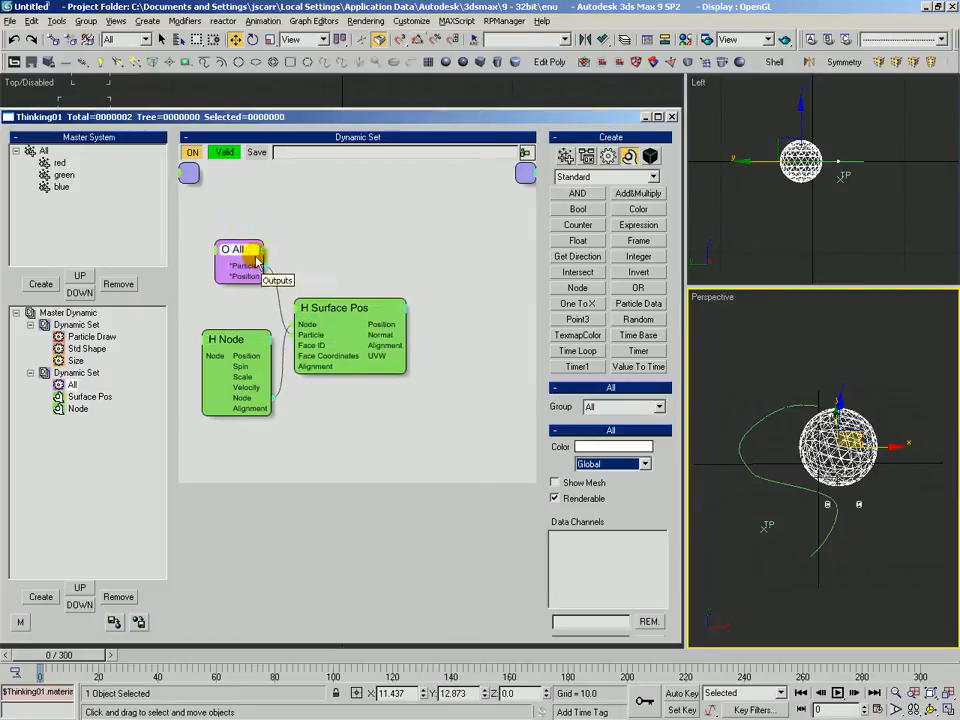
left_click(329, 314)
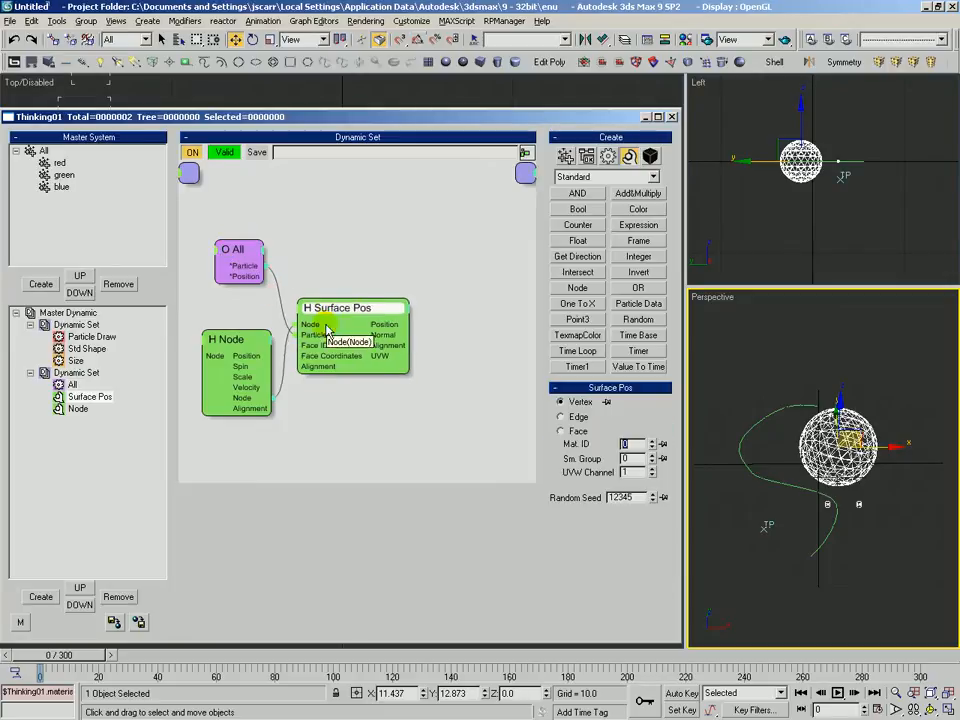
left_click_drag(328, 315, 327, 319)
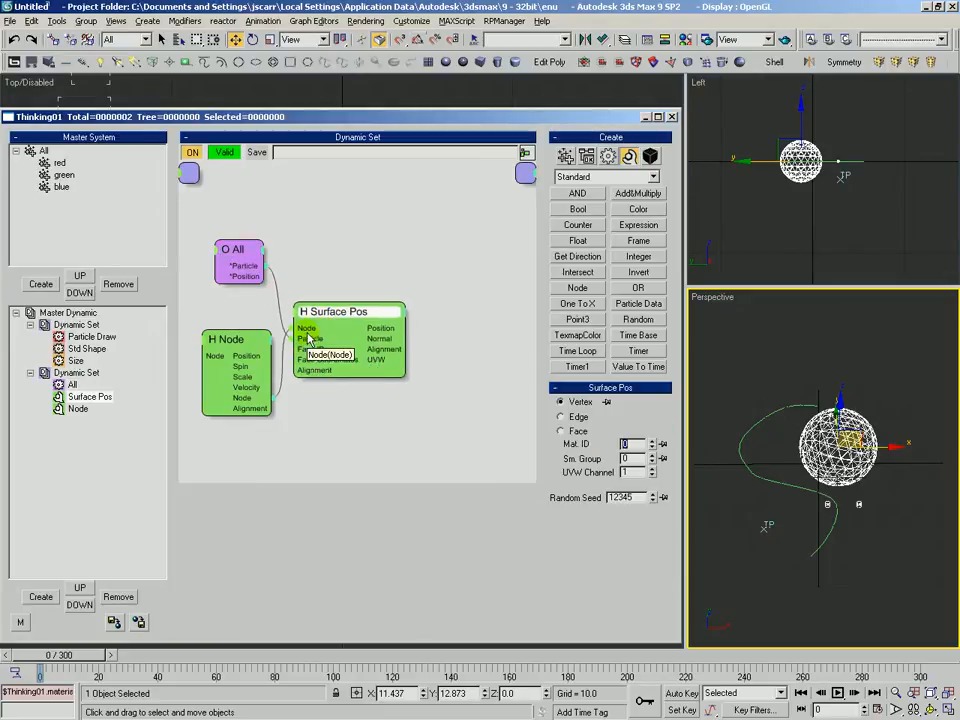
left_click(560, 431)
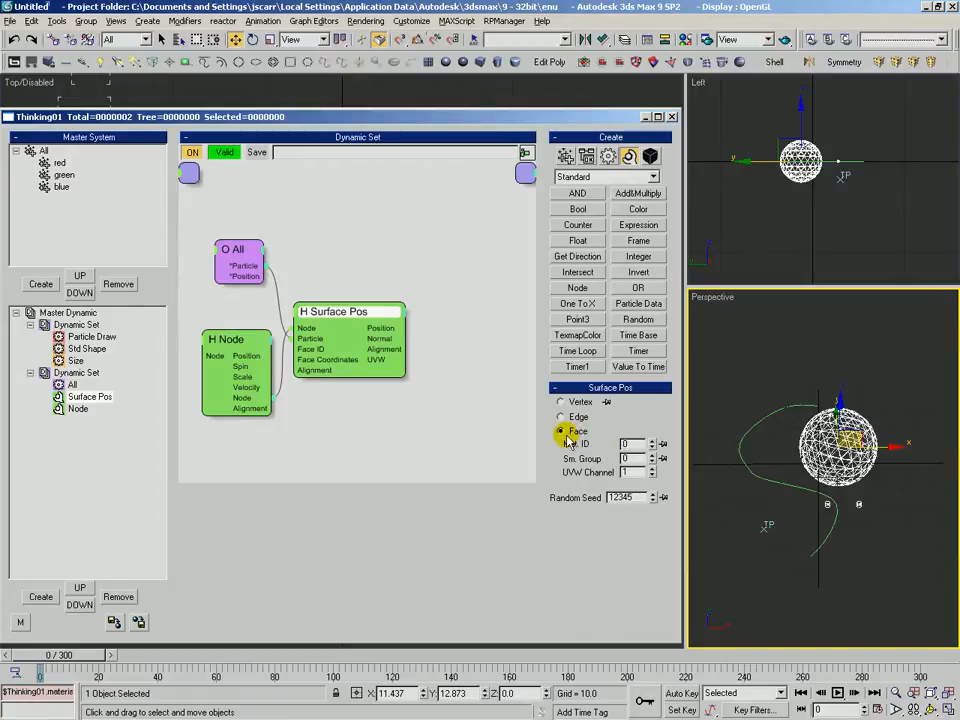
left_click_drag(344, 317, 356, 310)
left_click(561, 419)
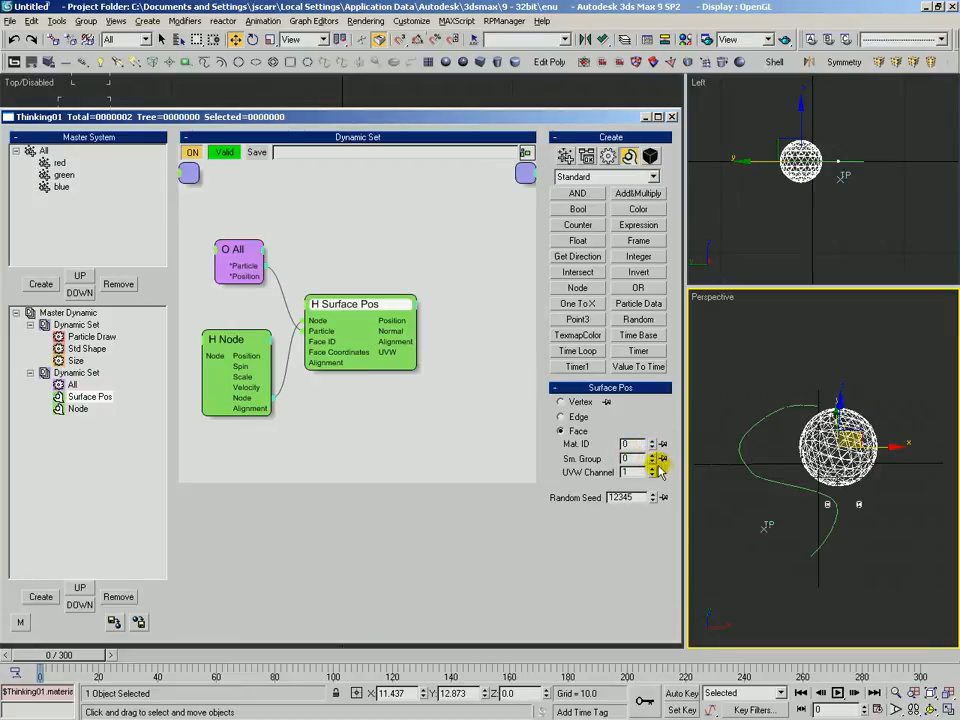
left_click_drag(650, 499, 608, 365)
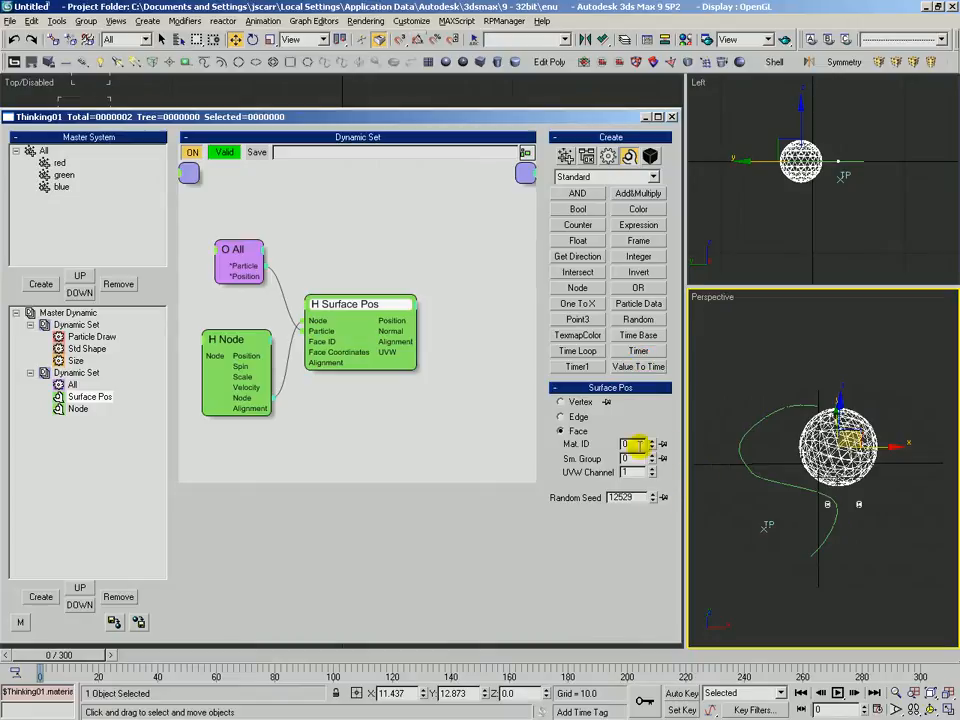
left_click_drag(360, 304, 352, 293)
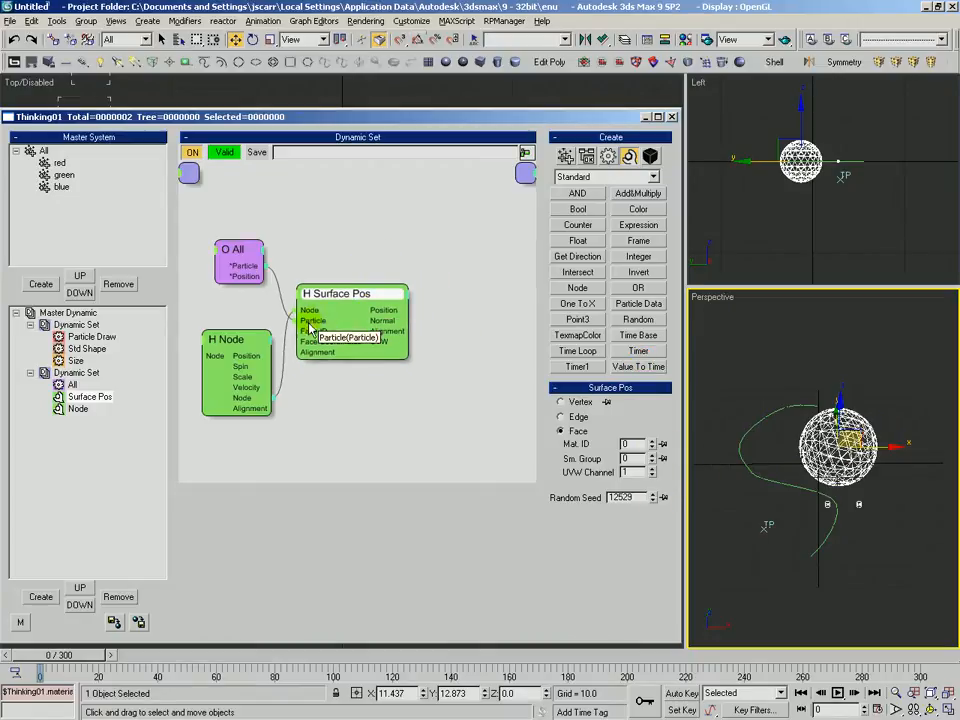
left_click_drag(226, 339, 221, 327)
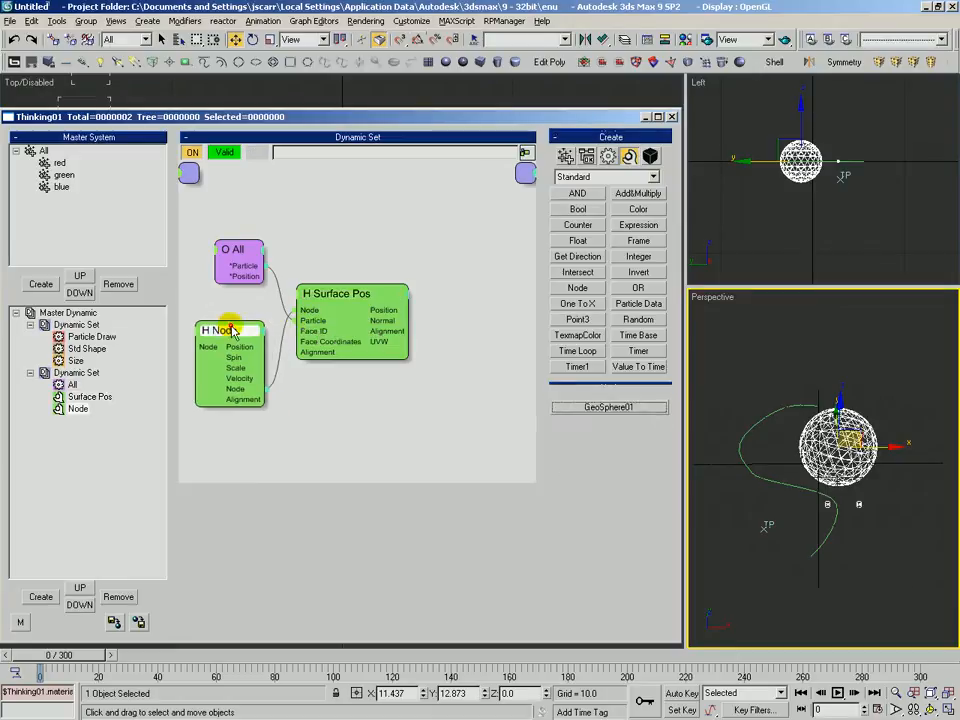
left_click_drag(345, 294, 332, 298)
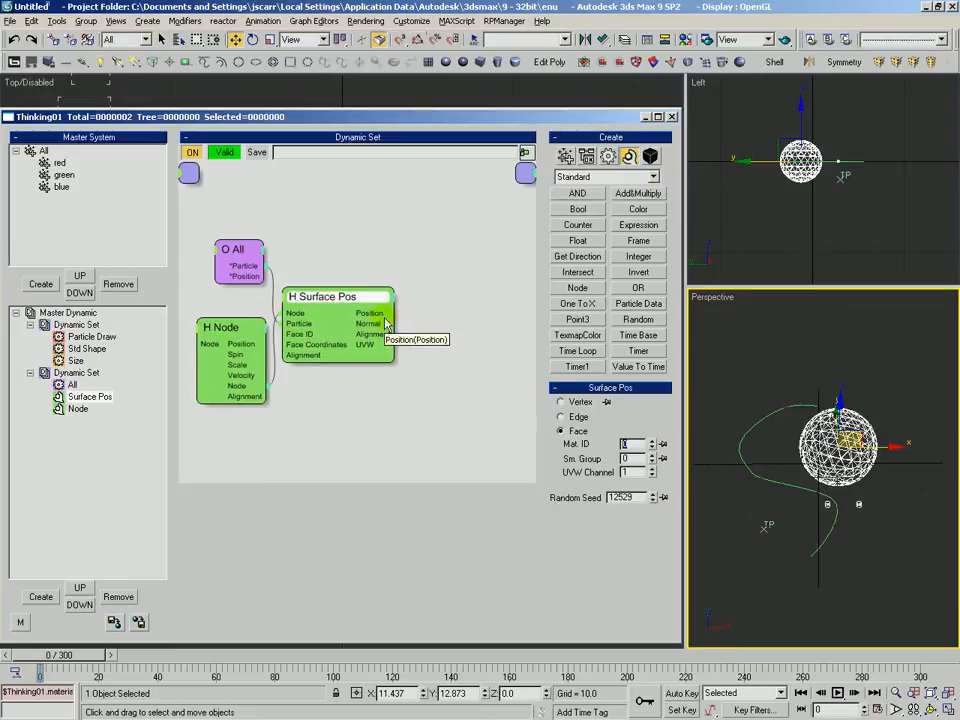
left_click_drag(386, 297, 398, 289)
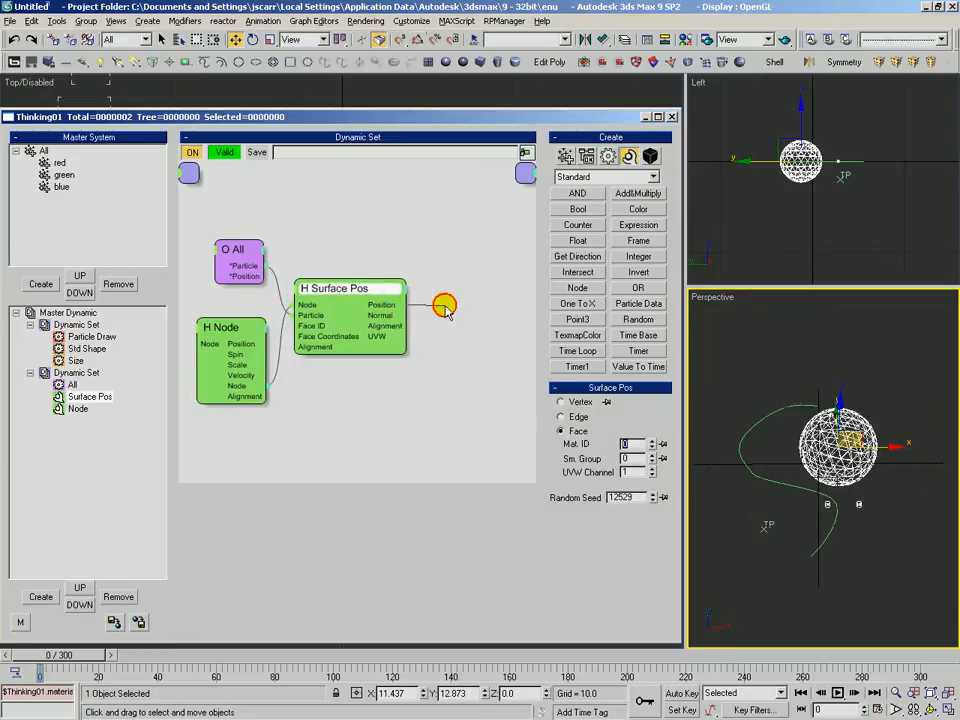
Delete the Particle Draw generator from the first dynamic set
left_click(78, 325)
left_click(289, 249)
key("Delete")
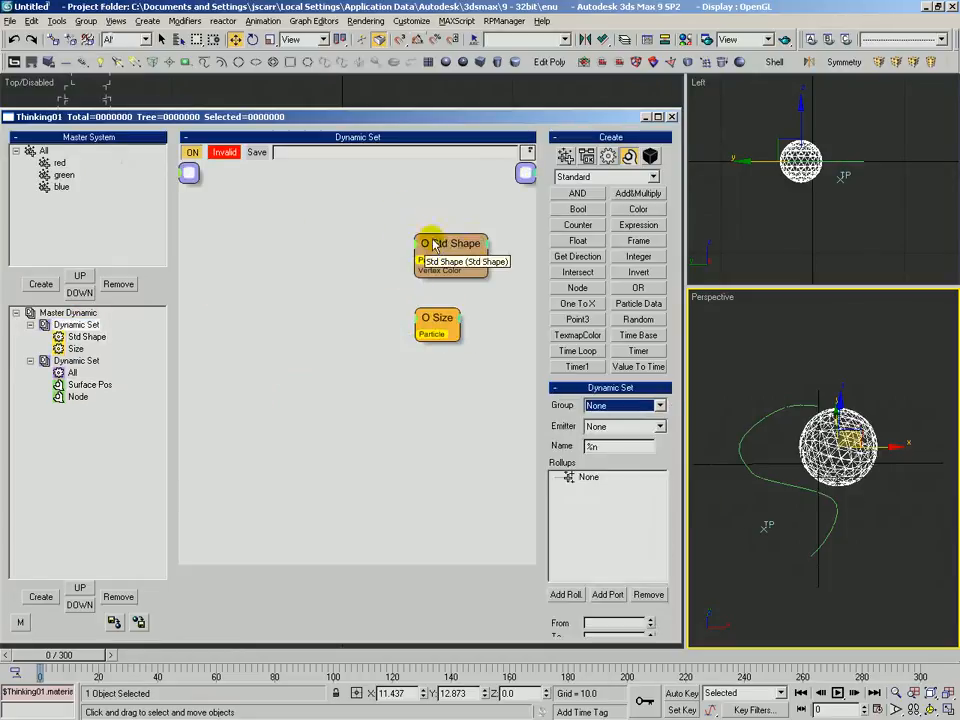
Add a Born generator to the first dynamic set, placed to the left of the Std Shape and Size operators
left_click(608, 156)
left_click(605, 176)
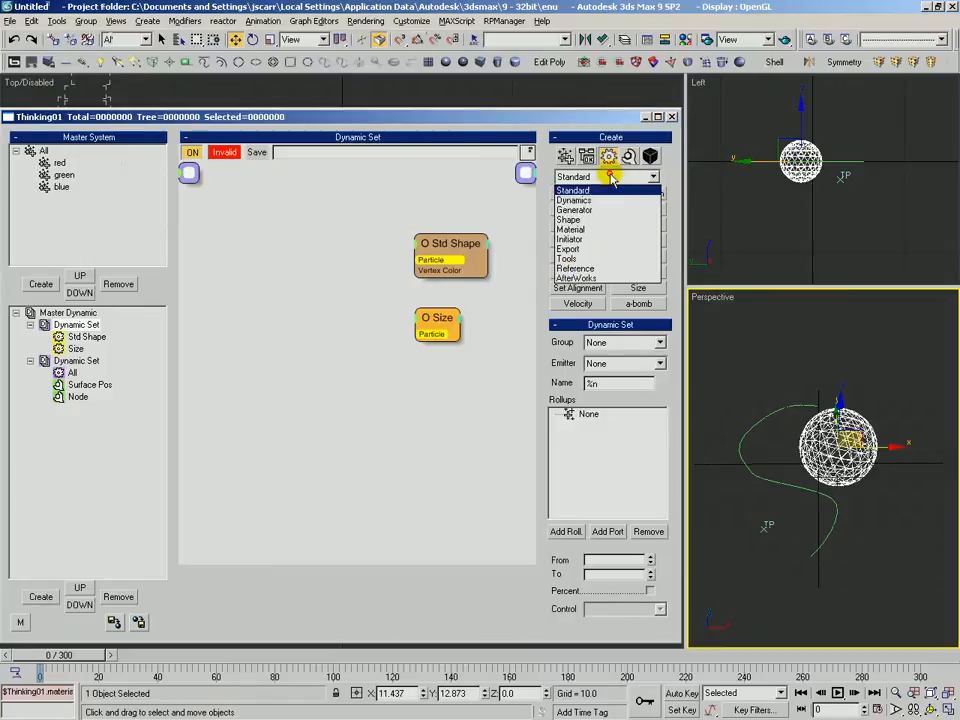
left_click(575, 211)
left_click(577, 192)
left_click(248, 260)
left_click_drag(250, 262, 233, 270)
Wire the Born Particle output to the Particle inputs of the Std Shape and Size operators
left_click_drag(326, 274, 421, 262)
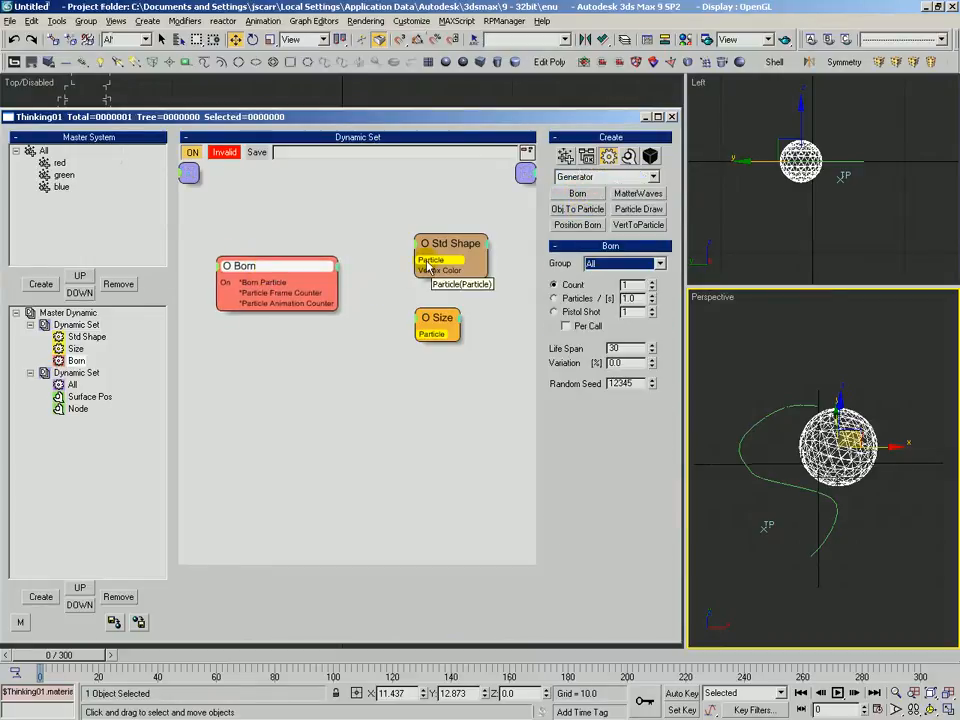
left_click_drag(317, 274, 421, 337)
left_click_drag(302, 263, 332, 260)
Switch the Born generator to Pistol Shot emission with a shot count of 91
left_click(566, 312)
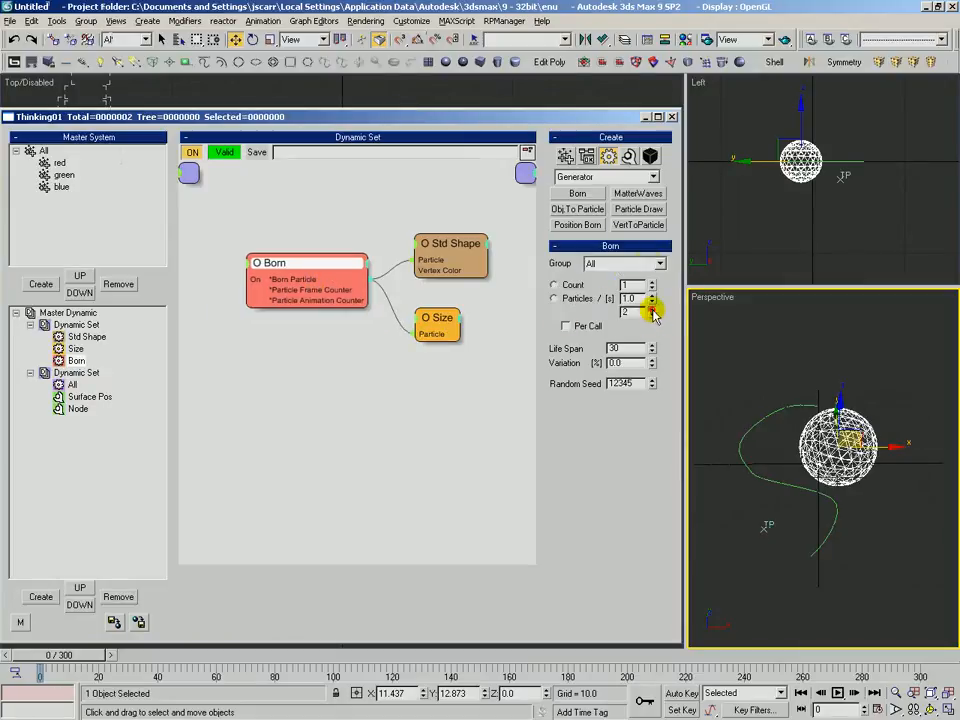
left_click(757, 369)
left_click(857, 446)
Open the second dynamic set and spread the All and Surface Pos nodes farther apart
left_click(80, 372)
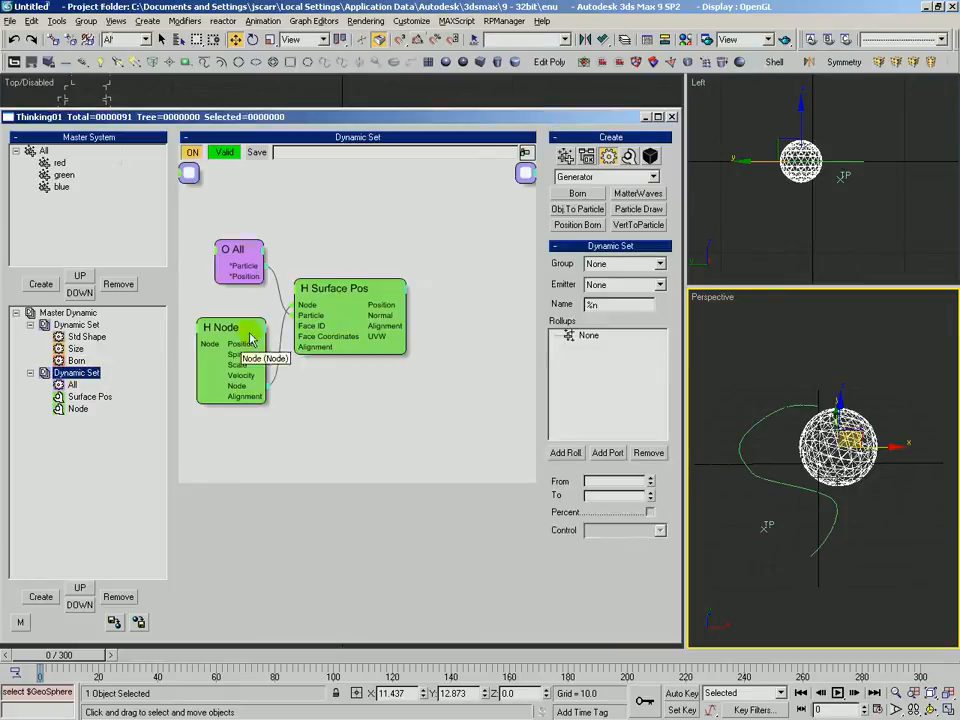
left_click(358, 285)
left_click(598, 177)
left_click(592, 178)
left_click(336, 268)
left_click_drag(228, 254, 211, 245)
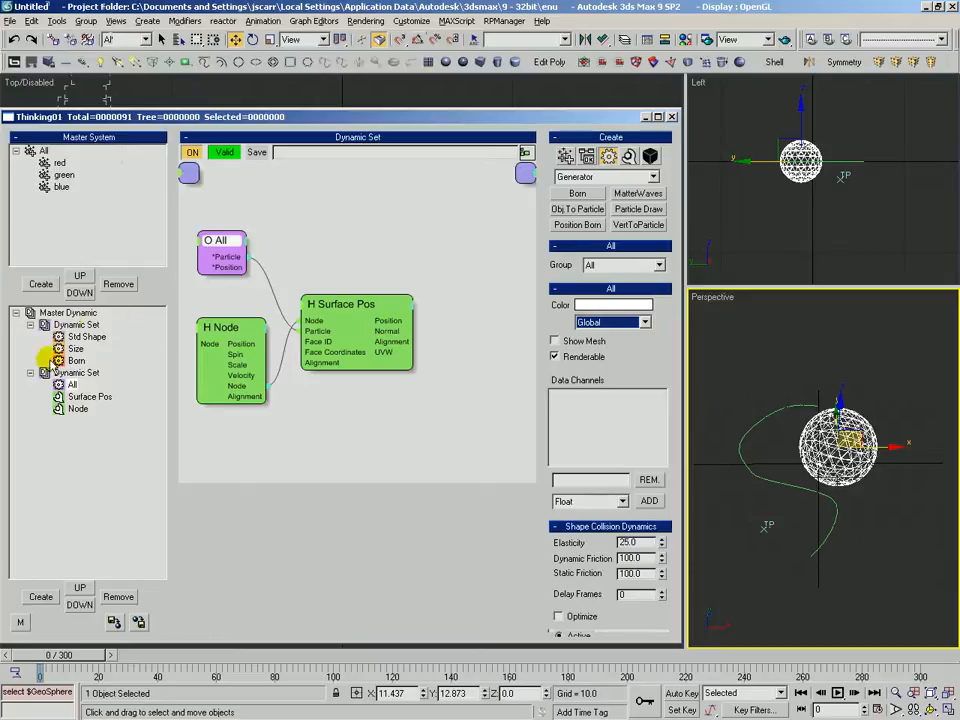
Examine the emitted particles close up and in relation to the GeoSphere in the Perspective view
left_click(759, 418)
key("alt+z")
left_click_drag(831, 485, 881, 385)
key("q")
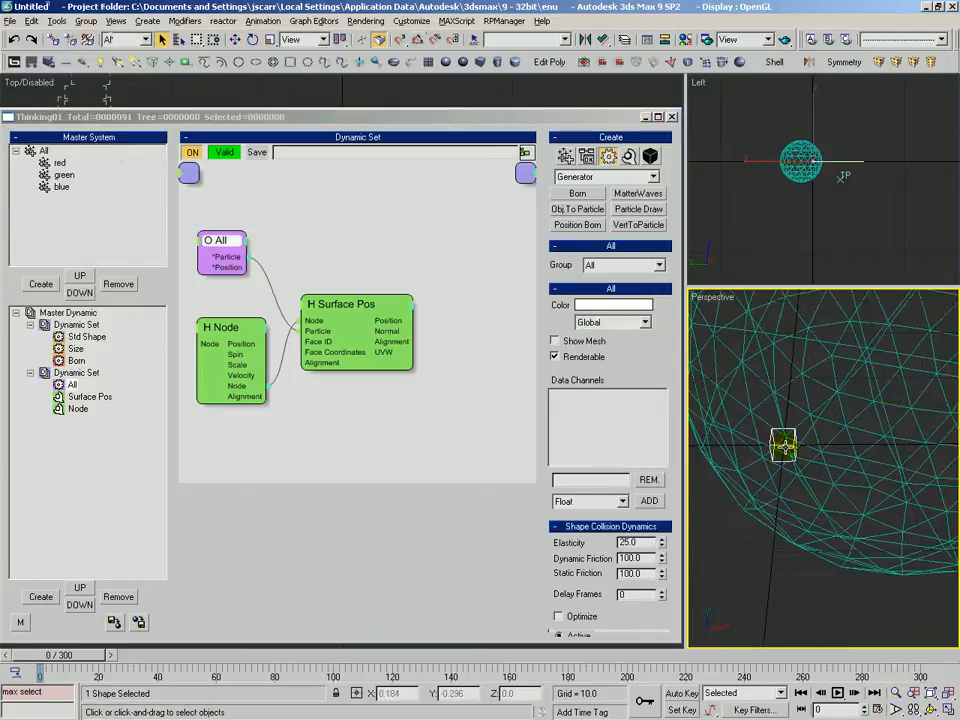
key("alt+z")
left_click_drag(789, 450, 816, 421)
key("q")
Rearrange the Node, Surface Pos and All nodes closer together to free space beside Surface Pos
left_click(221, 326)
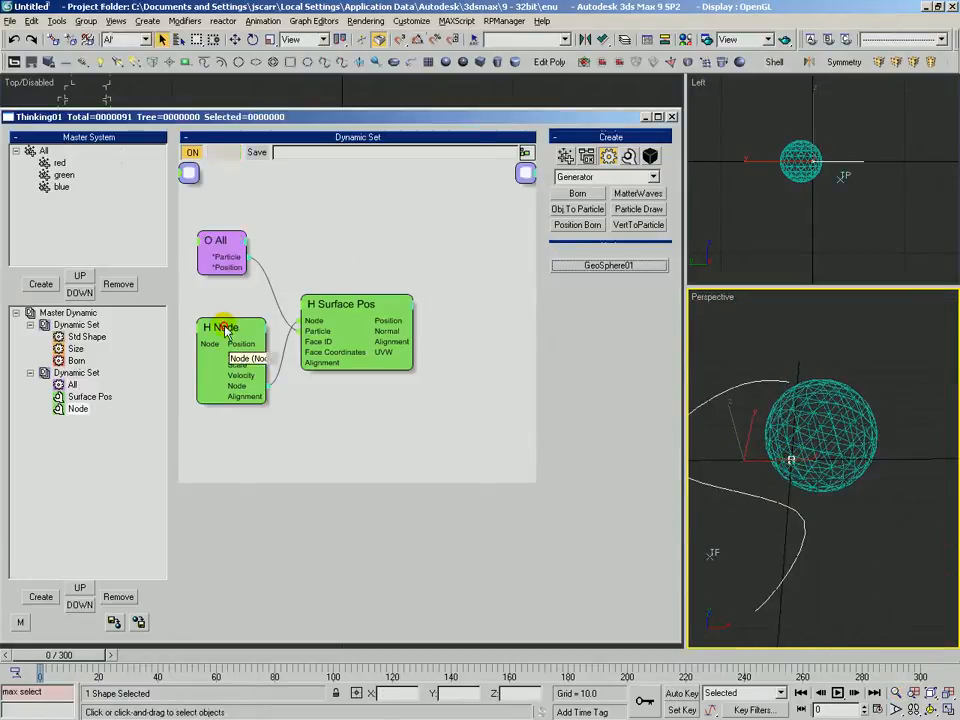
left_click_drag(213, 338, 209, 332)
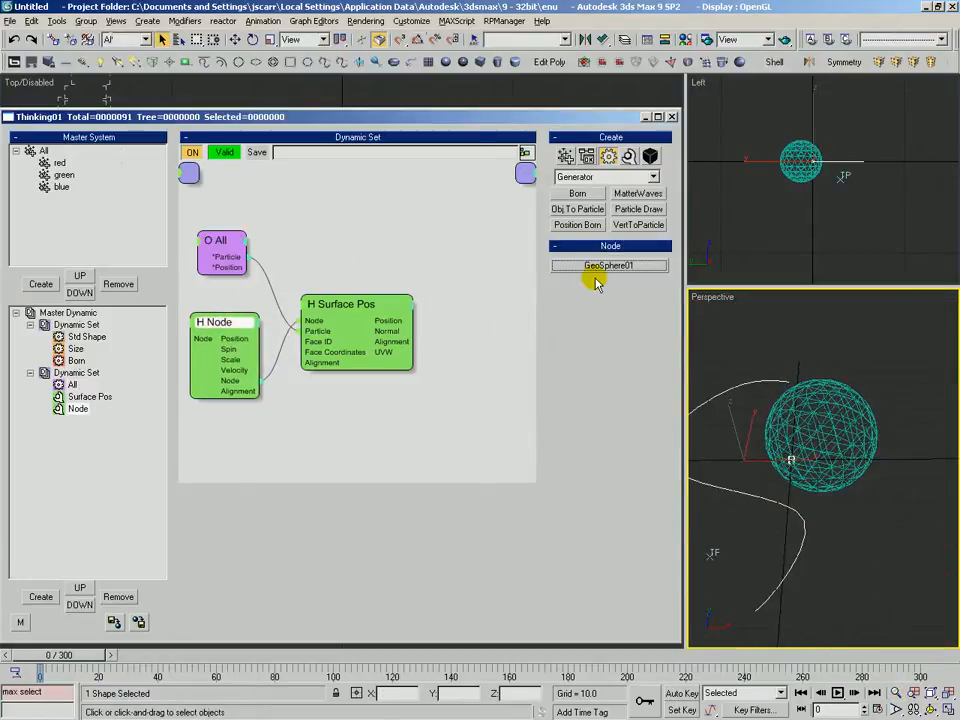
left_click_drag(330, 303, 308, 280)
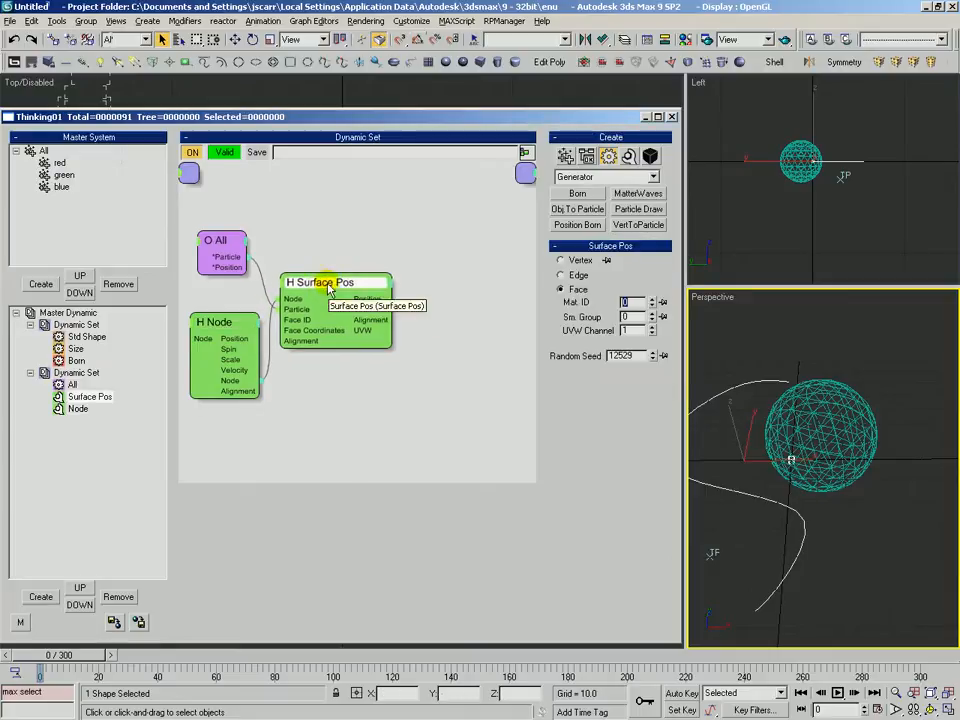
left_click_drag(229, 321, 223, 318)
left_click_drag(214, 238, 216, 242)
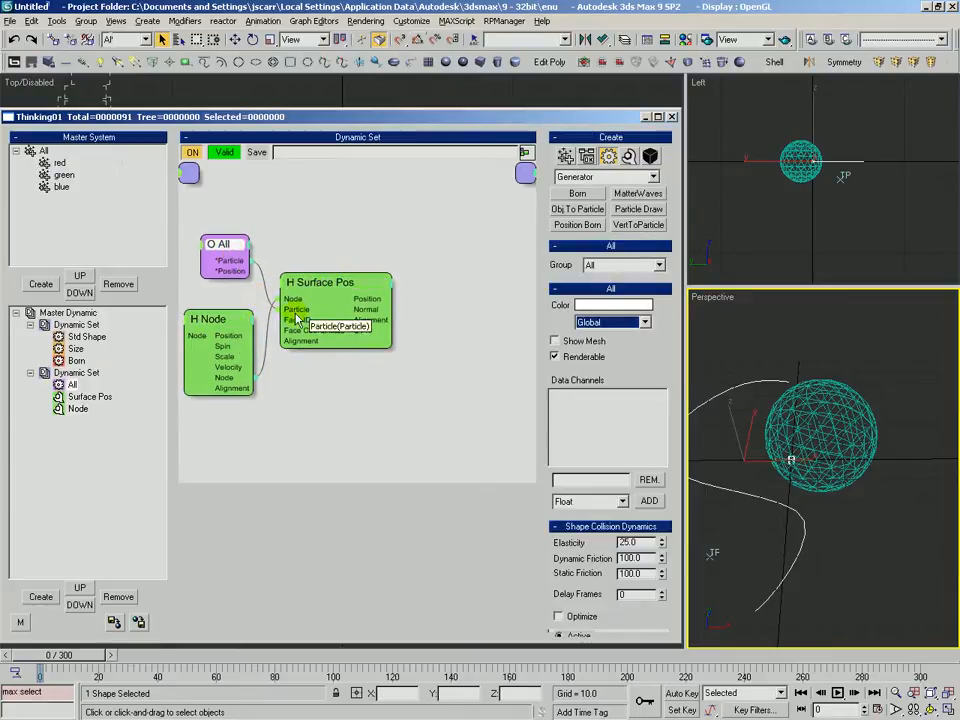
left_click_drag(299, 306, 294, 318)
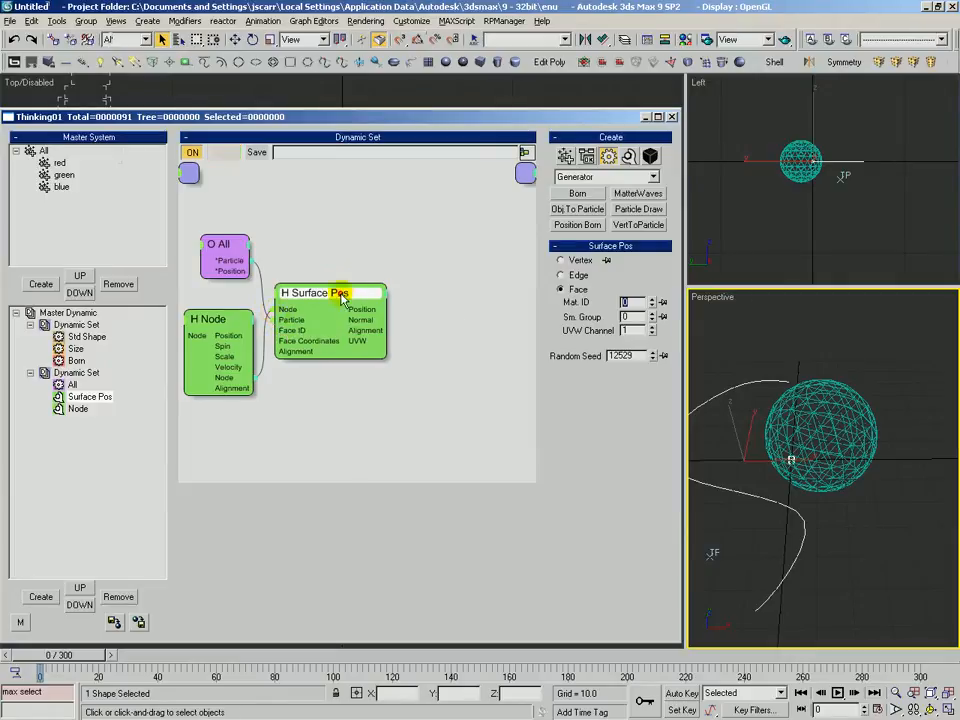
left_click_drag(369, 296, 359, 291)
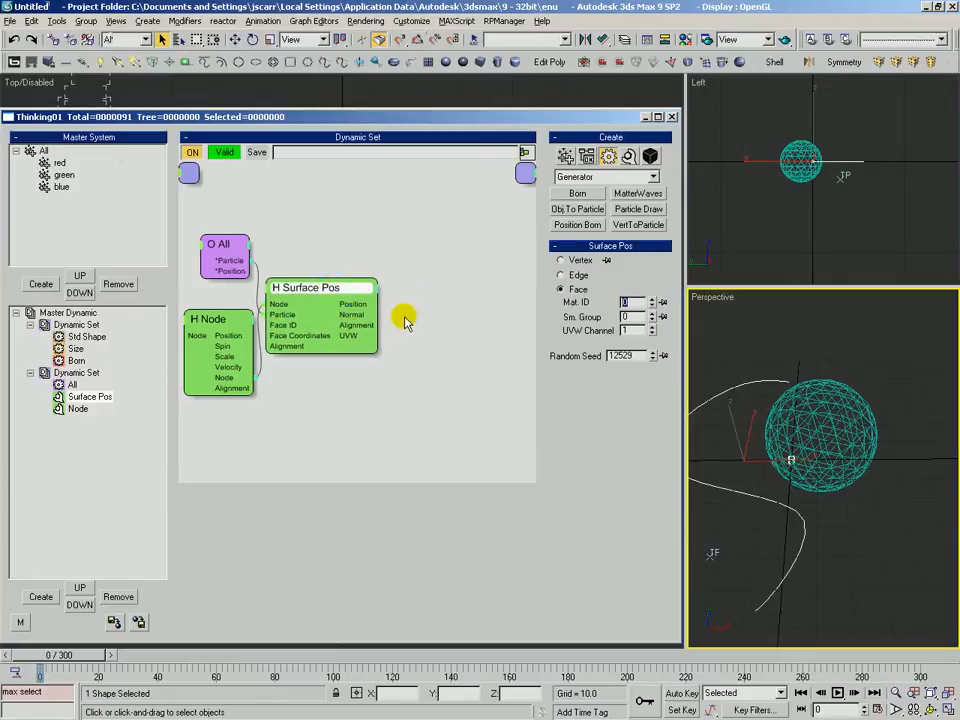
Add a Standard Particle Data operator to the second dynamic set and feed it the Particle output of All
left_click(595, 177)
left_click(592, 192)
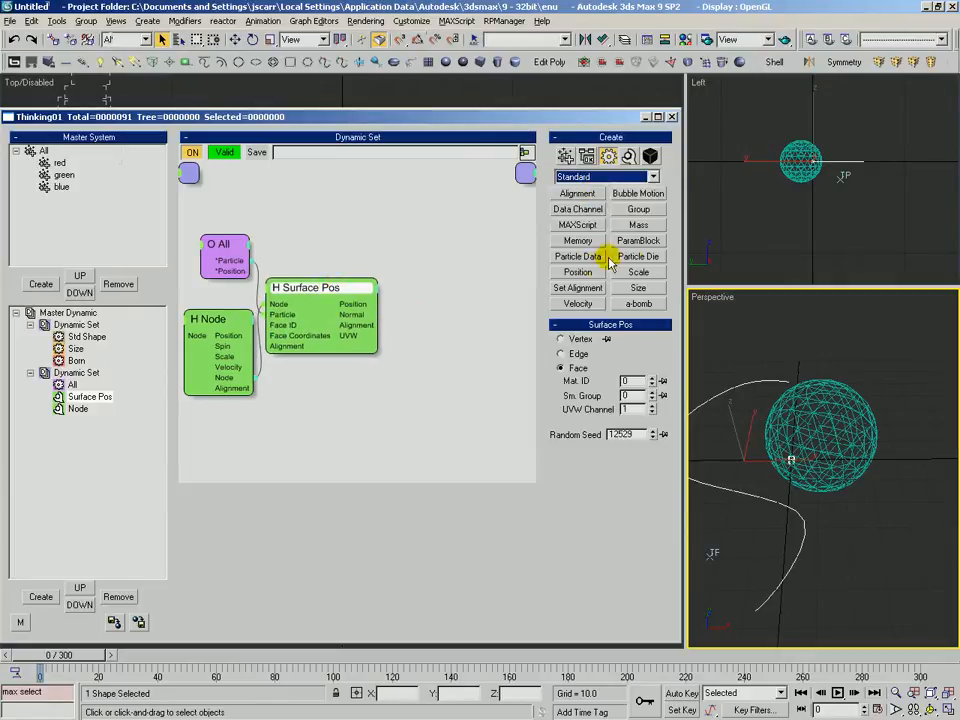
left_click_drag(580, 256, 247, 268)
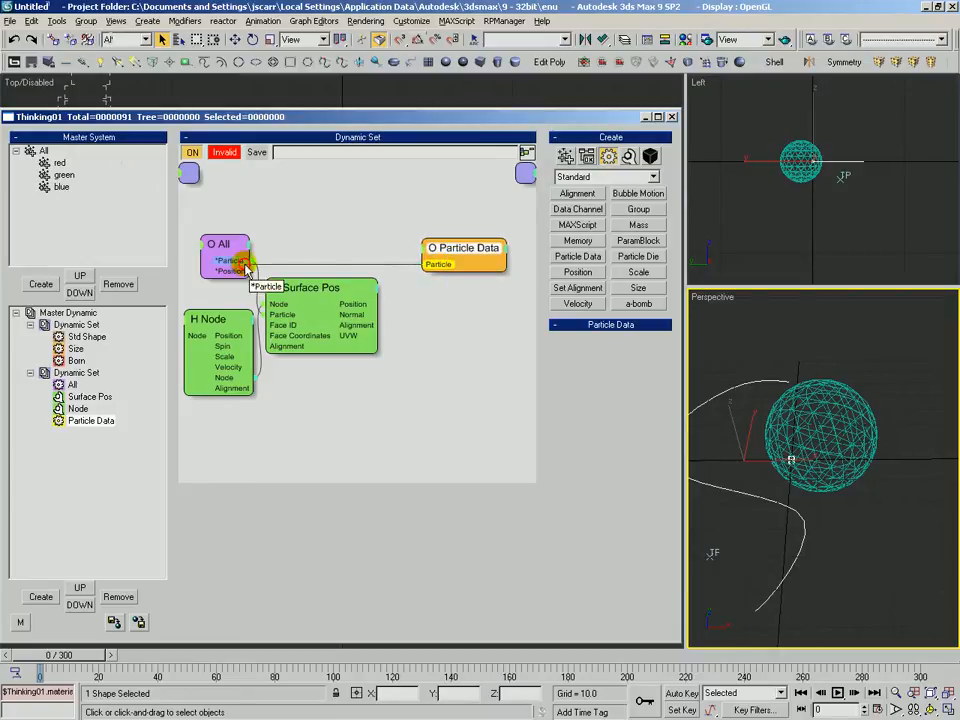
Add a Position input to Particle Data and wire the Surface Pos Position output into it
right_click(396, 250)
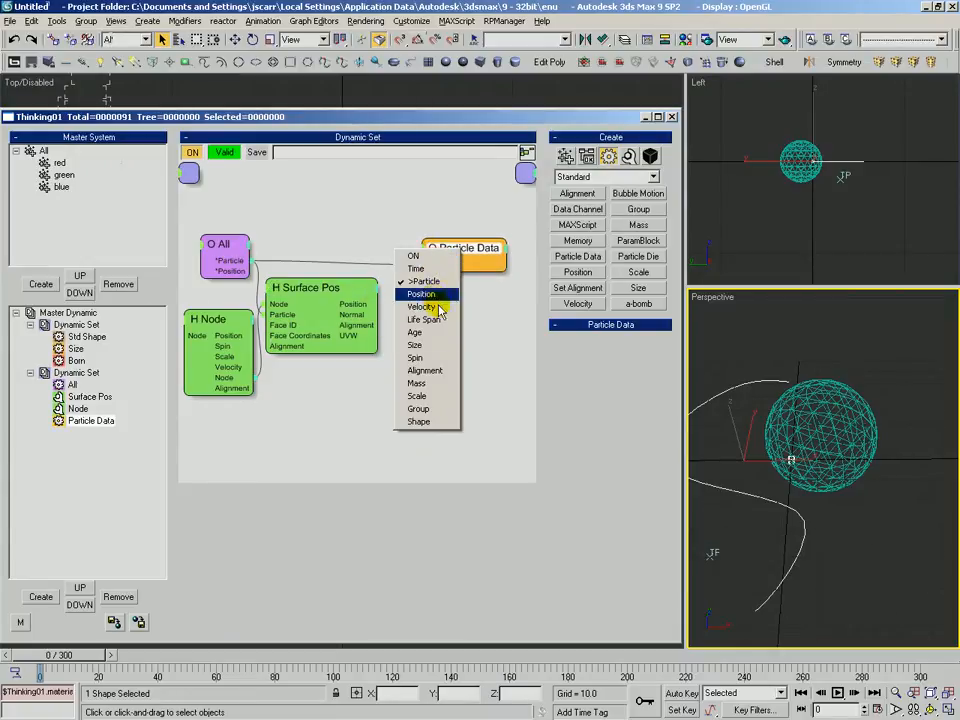
left_click(421, 294)
left_click_drag(373, 303, 424, 275)
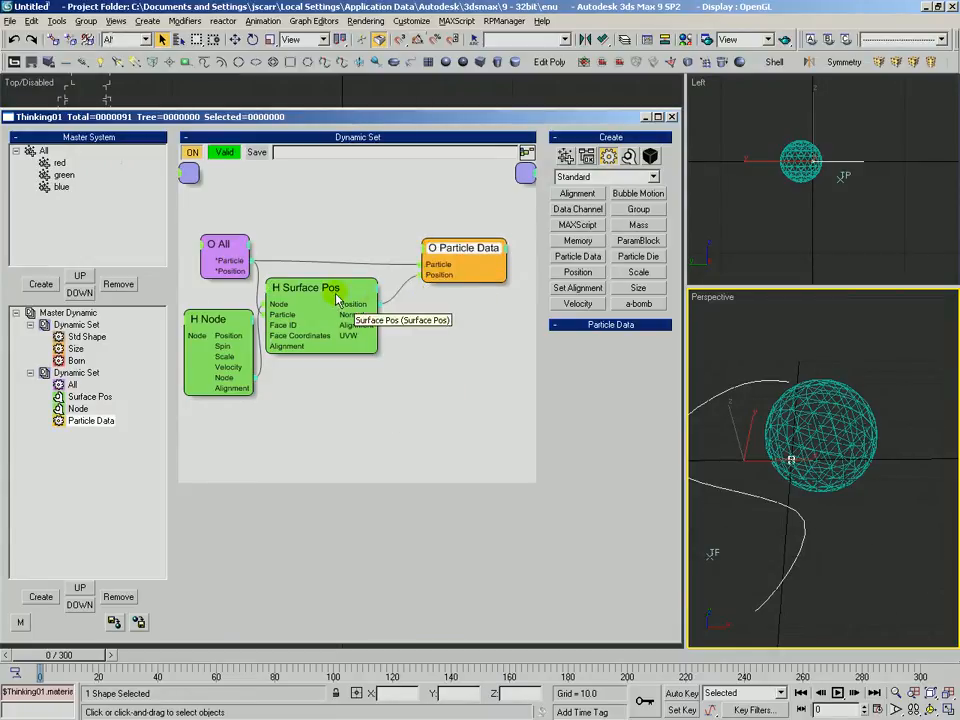
Scrub the timeline to check how the particles are placed on the GeoSphere
left_click_drag(347, 296, 362, 299)
left_click_drag(92, 655, 40, 655)
left_click_drag(341, 299, 318, 299)
Feed the Face ID input of Surface Pos from a new Integer helper with a value of 80
left_click(284, 334)
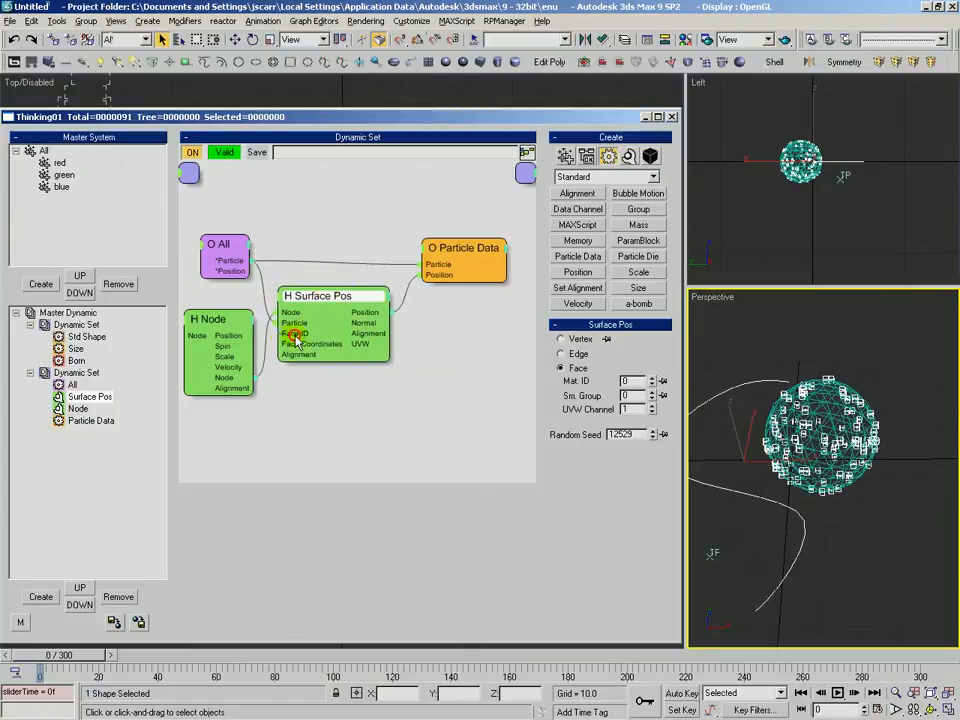
left_click_drag(216, 315, 221, 395)
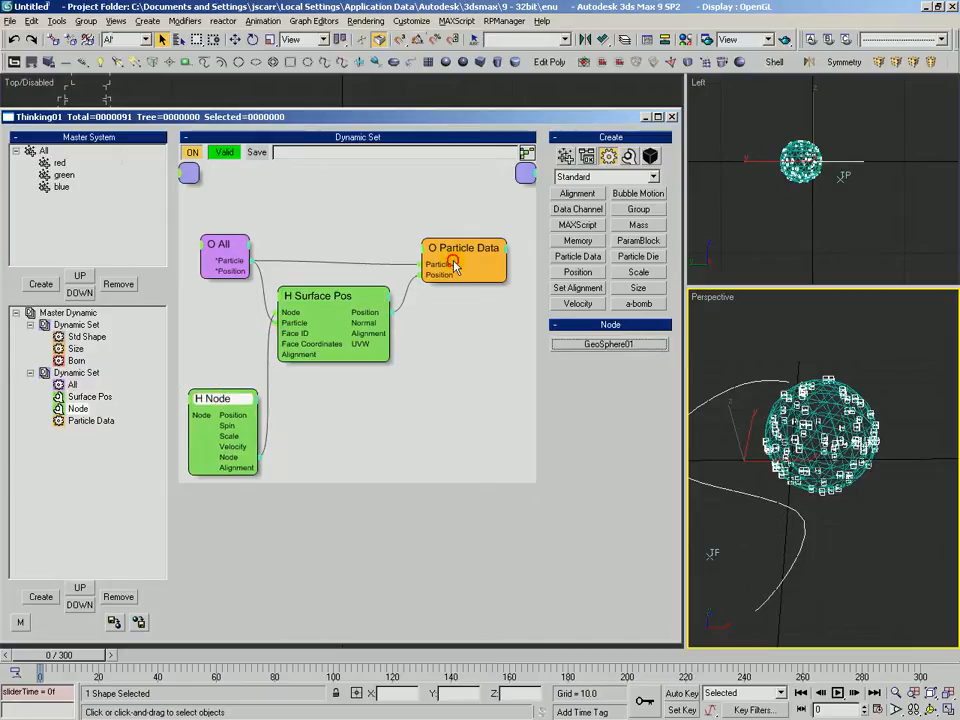
left_click(629, 156)
left_click(632, 260)
left_click(193, 322)
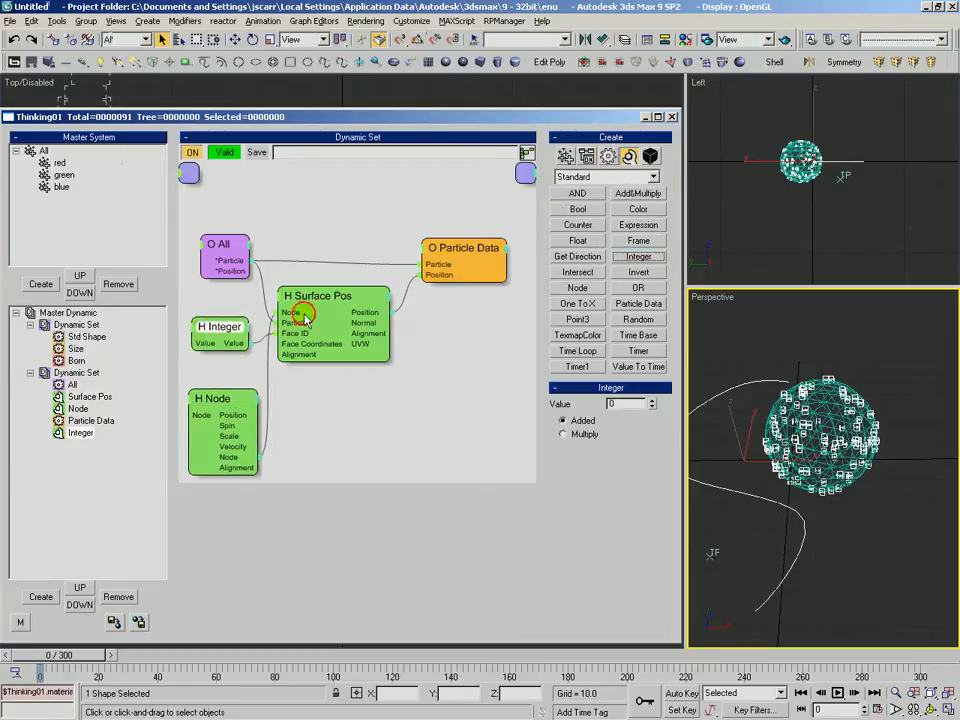
left_click(651, 401)
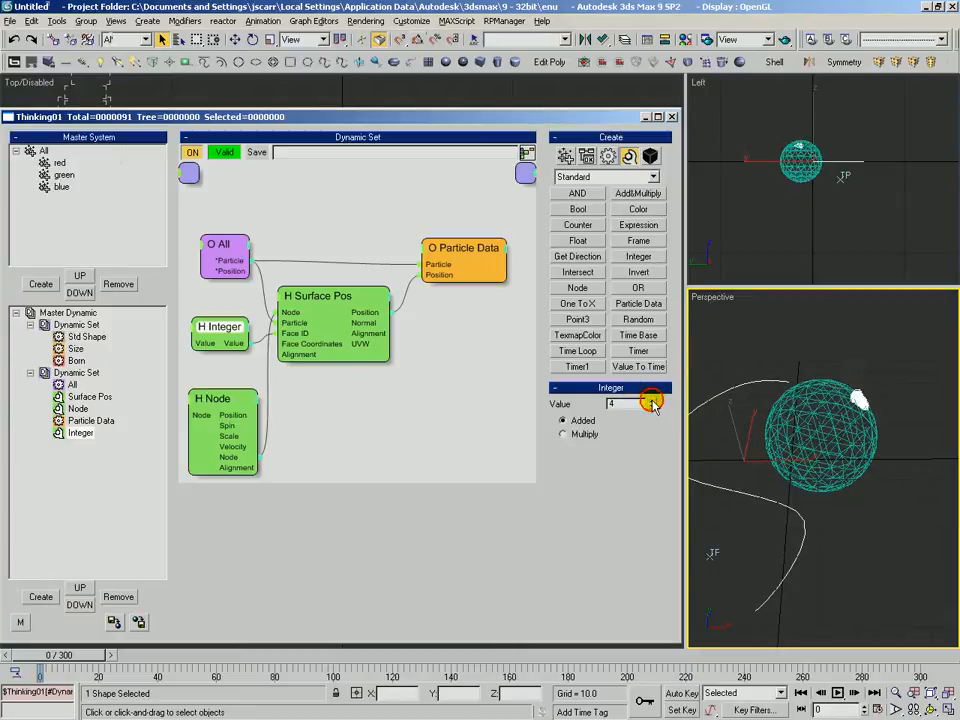
left_click_drag(651, 397, 647, 352)
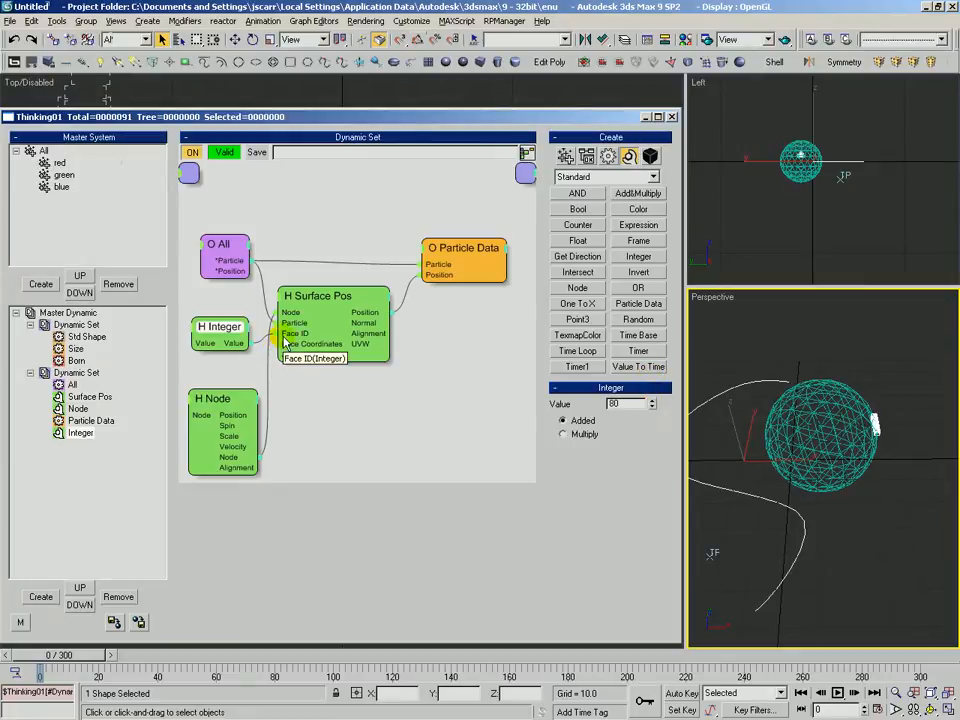
Delete the Integer helper feeding Face ID and move the Node helper up closer to Surface Pos
left_click_drag(229, 404, 218, 365)
left_click(228, 341)
key("Delete")
Add an Alignment input to Particle Data and wire the Surface Pos Alignment output into it
left_click_drag(341, 311, 336, 315)
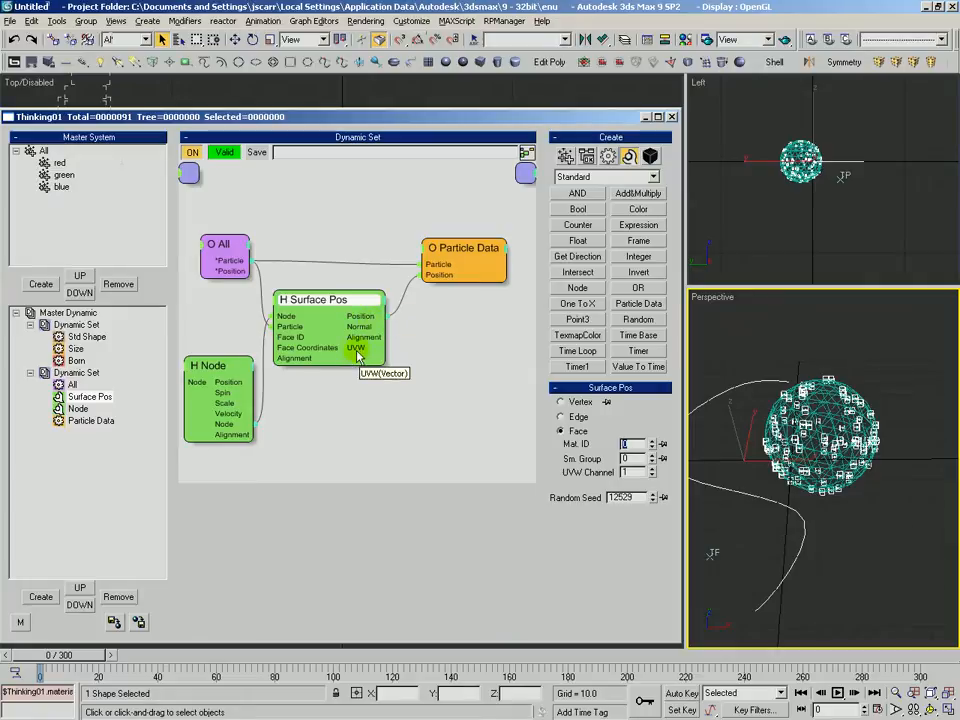
left_click_drag(417, 349, 394, 344)
left_click_drag(337, 322, 336, 317)
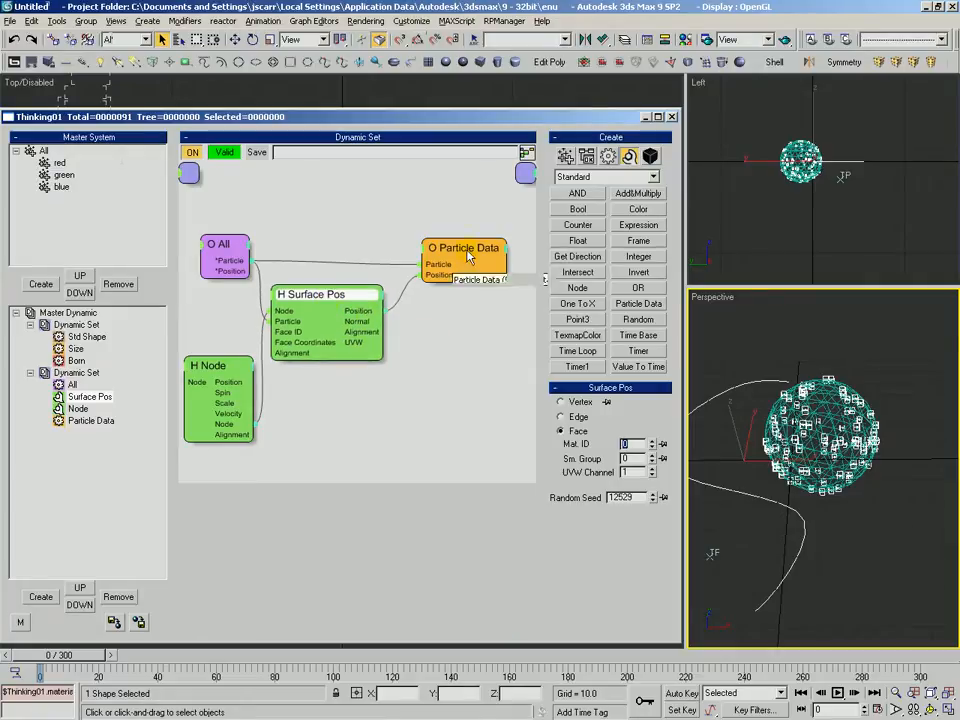
left_click(431, 259)
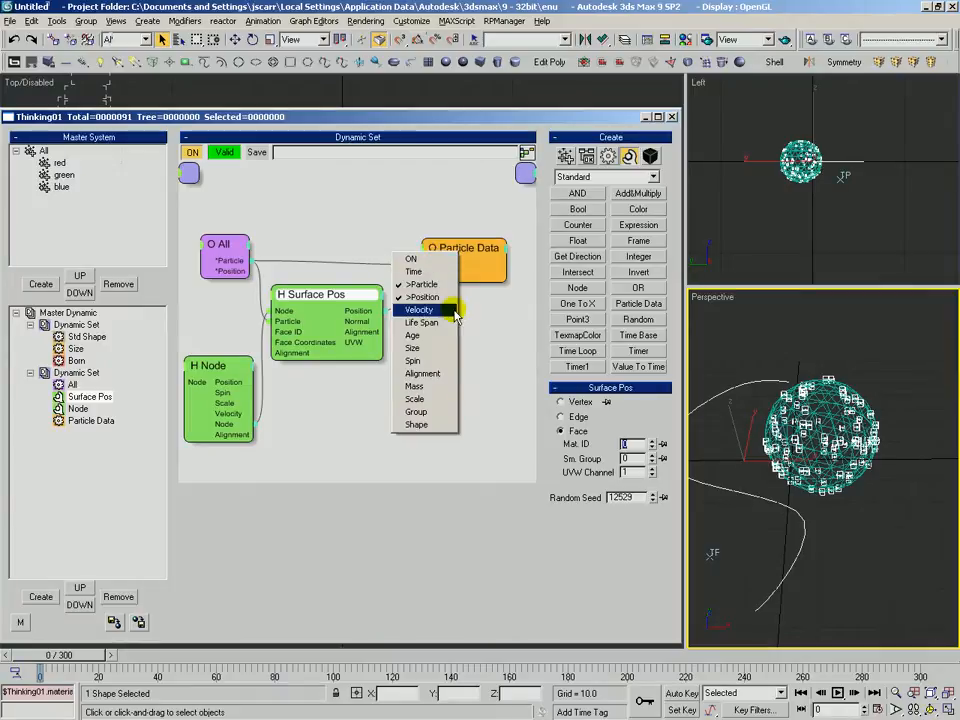
left_click(425, 374)
left_click_drag(433, 289, 377, 342)
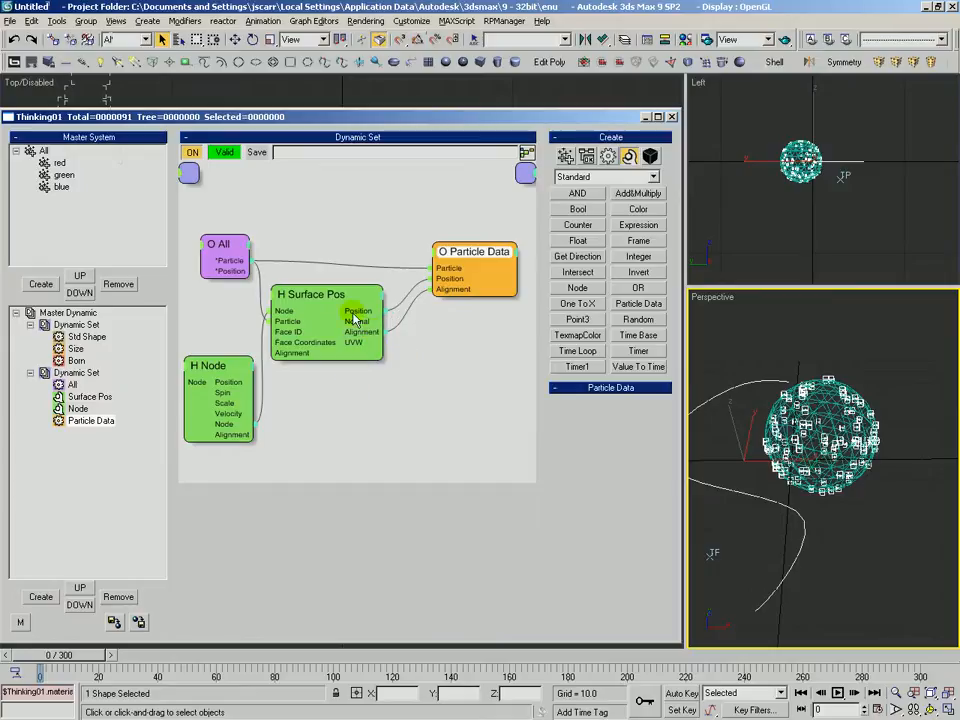
Switch the Perspective view to shaded display and examine how the particles align with the GeoSphere's surface
left_click_drag(93, 656, 108, 661)
left_click(818, 464)
left_click(830, 453, "ctrl")
key("F3")
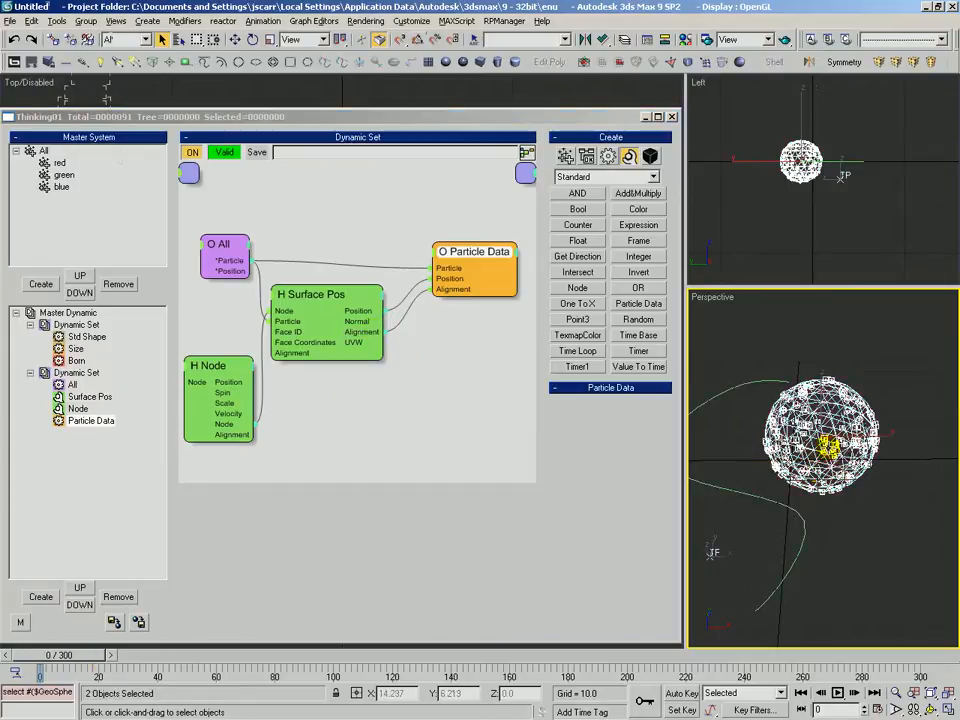
key("alt+z")
mouse_move(823, 433)
left_mouse_down()
mouse_move(842, 403)
mouse_move(807, 421)
mouse_move(788, 401)
mouse_move(814, 429)
mouse_move(804, 424)
left_mouse_up()
key("ctrl+r")
key("g")
key("alt+z")
key("j")
key("q")
left_click(763, 354)
Add a Volume Pos helper below Surface Pos in the second dynamic set, enlarging the canvas to make room
left_click(466, 217)
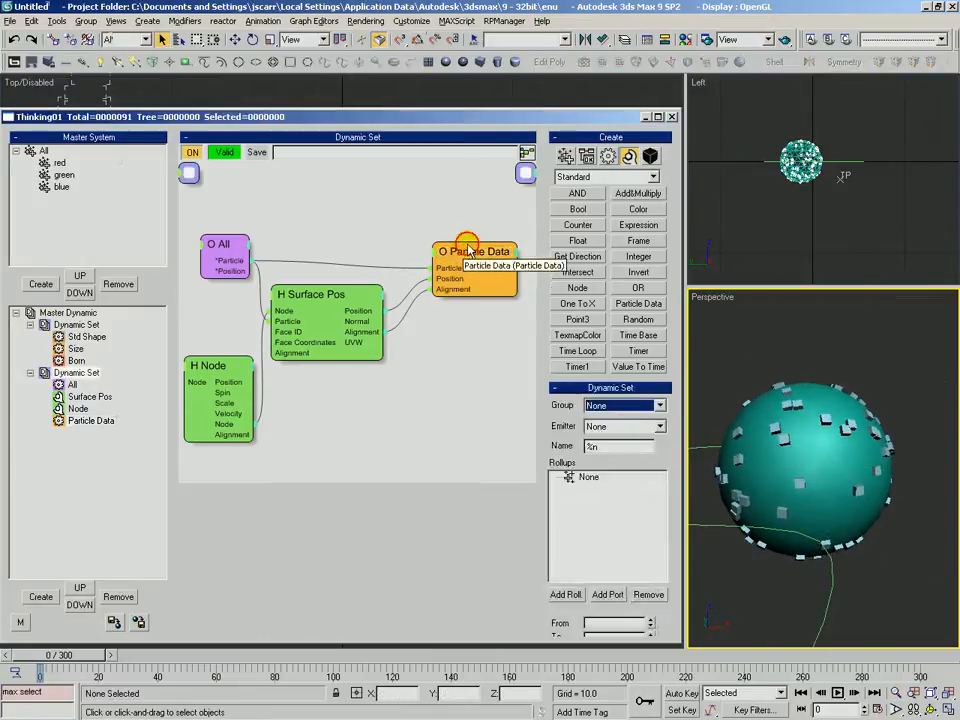
left_click_drag(465, 249, 459, 248)
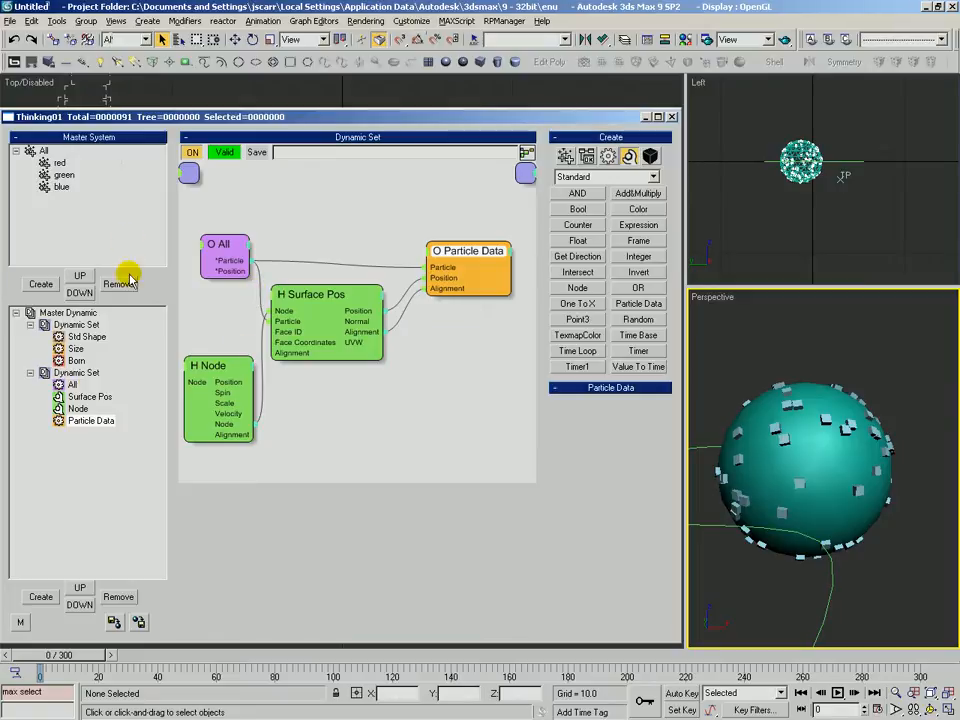
left_click(322, 323)
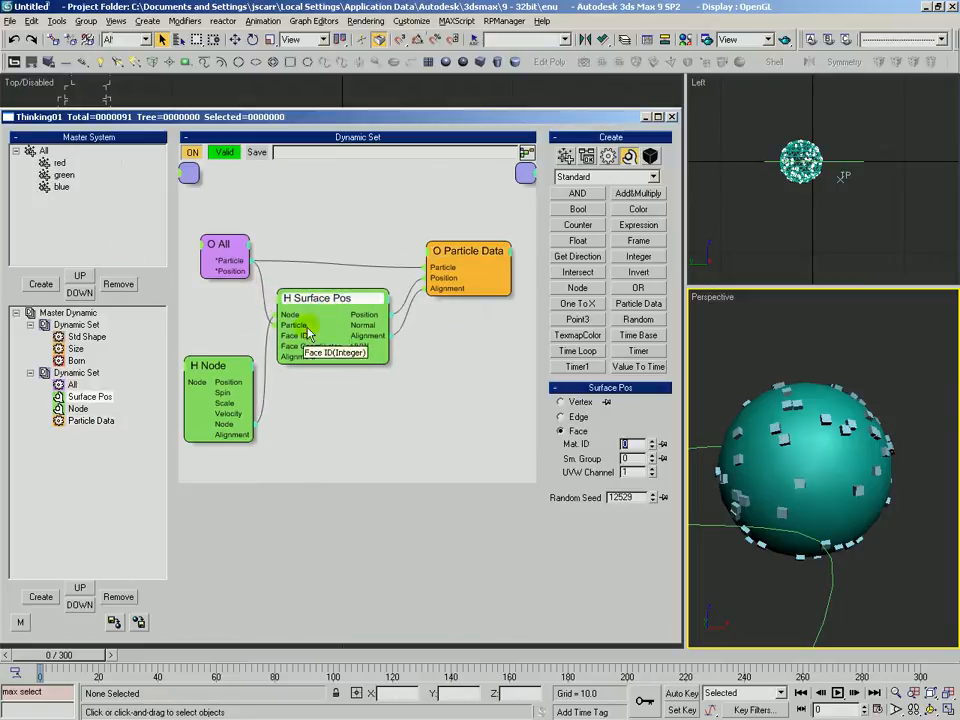
left_click(395, 362)
left_click(652, 176)
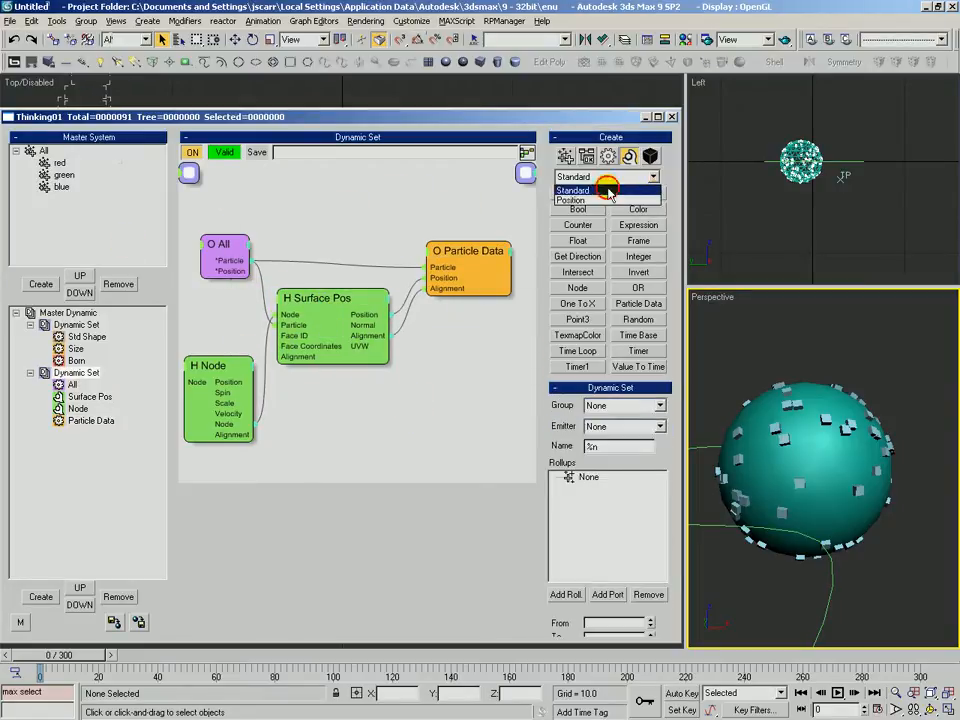
left_click(585, 196)
scroll(380, 476, "up", 2)
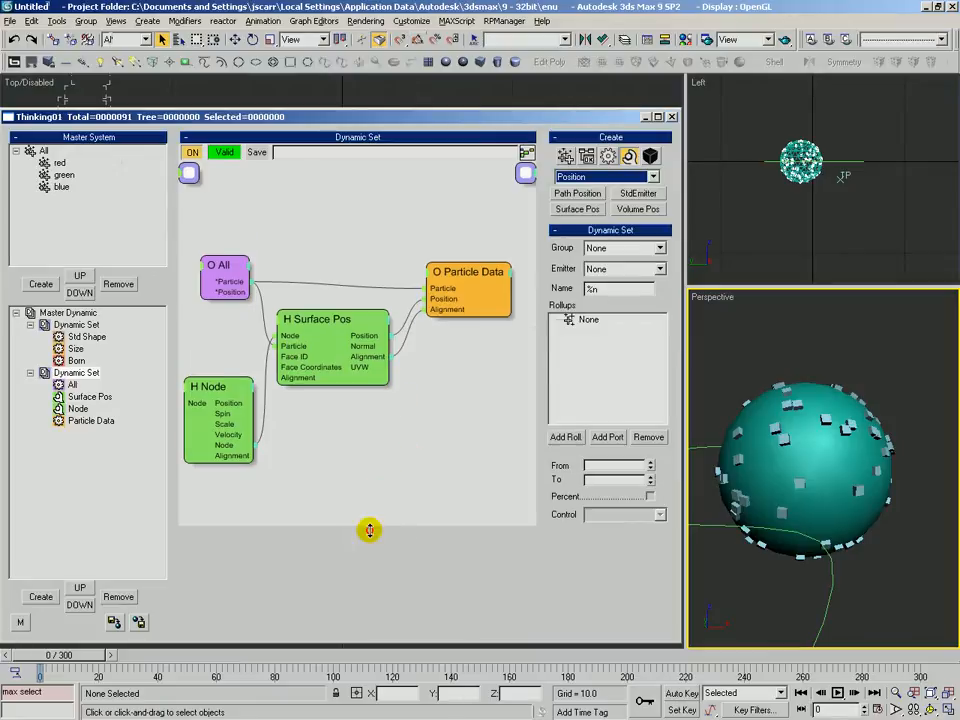
left_click(638, 209)
left_click(302, 430)
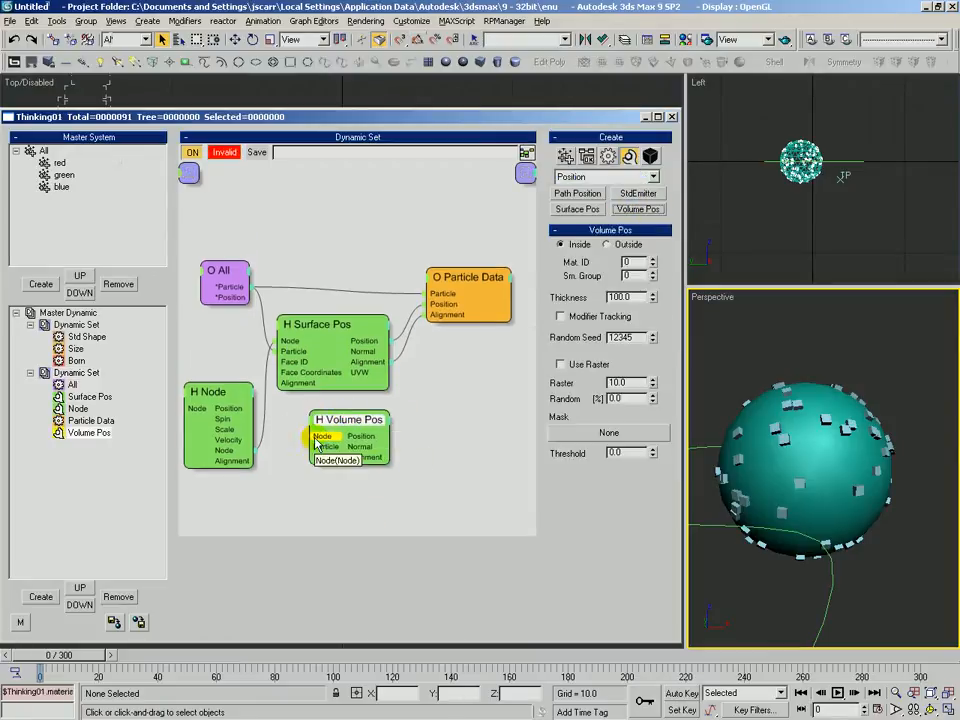
Wire the Node helper's Node output and the All Particle output into Volume Pos
left_click_drag(241, 452, 243, 451)
left_click_drag(240, 302, 240, 300)
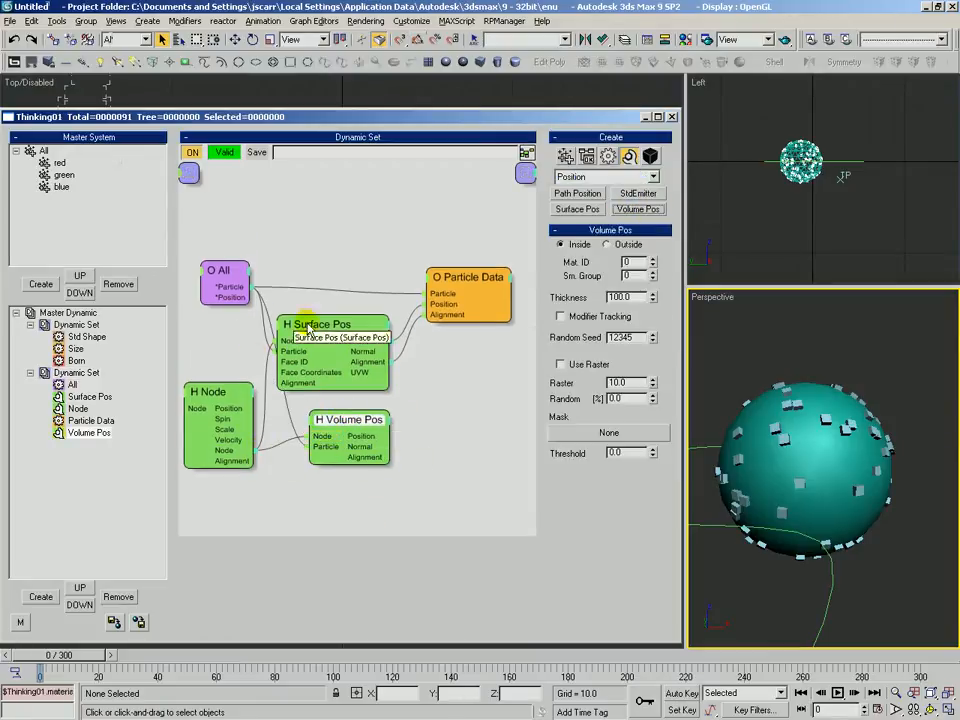
left_click_drag(332, 421, 320, 400)
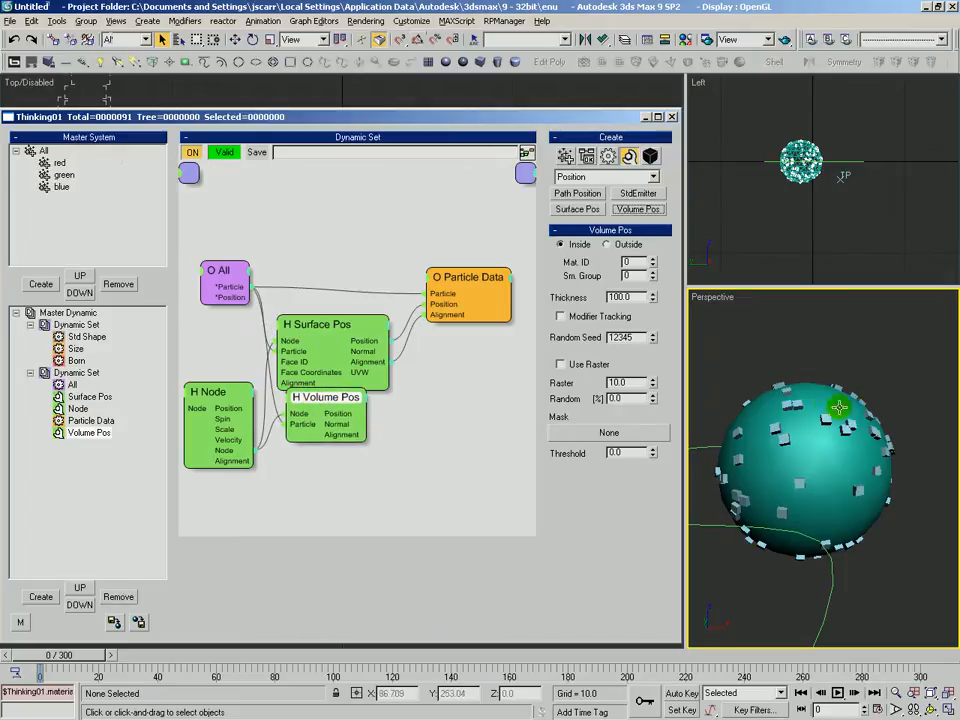
Return the Perspective view to wireframe display and view the particles on the GeoSphere from a different angle
left_click(880, 445)
left_click(866, 354)
key("F3")
key("alt+z")
middle_click_drag(784, 392, 759, 398, "alt")
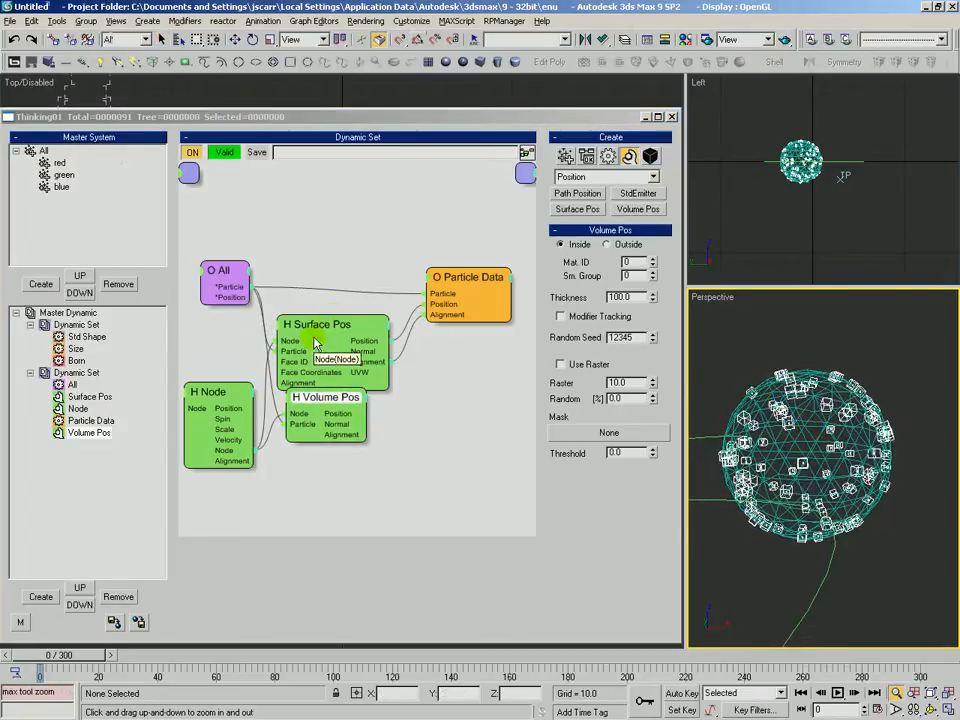
Disable the Surface Pos helper in the second dynamic set
left_click_drag(336, 323, 330, 310)
right_click(340, 314)
left_click(375, 313)
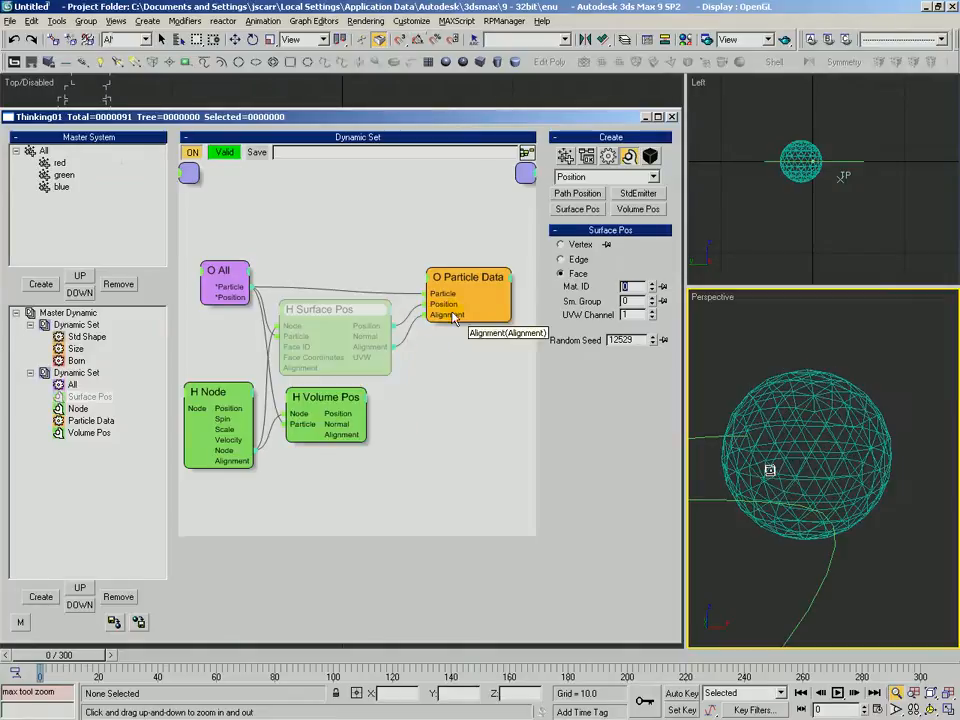
Replace the Surface Pos links on Particle Data with a link from the Volume Pos Position output to its Position input
left_click_drag(428, 304, 317, 403)
left_click(337, 395)
left_click_drag(463, 278, 467, 276)
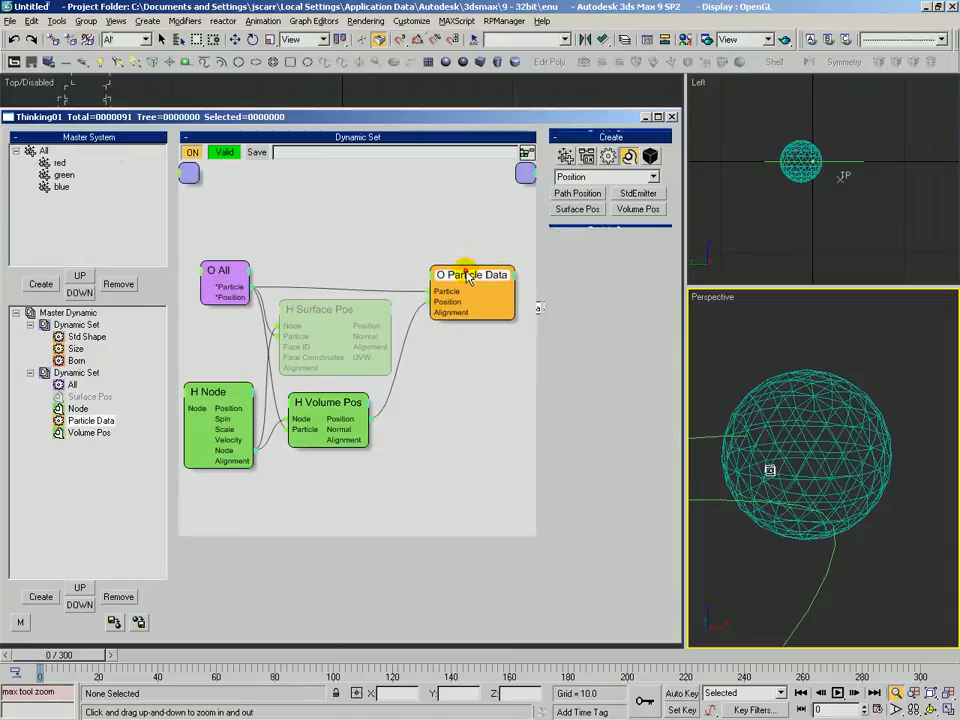
Rearrange the All, Node, Volume Pos and Particle Data nodes in the second dynamic set for a clearer layout
left_click_drag(213, 274, 209, 270)
left_click_drag(220, 393, 219, 399)
left_click_drag(320, 404, 328, 407)
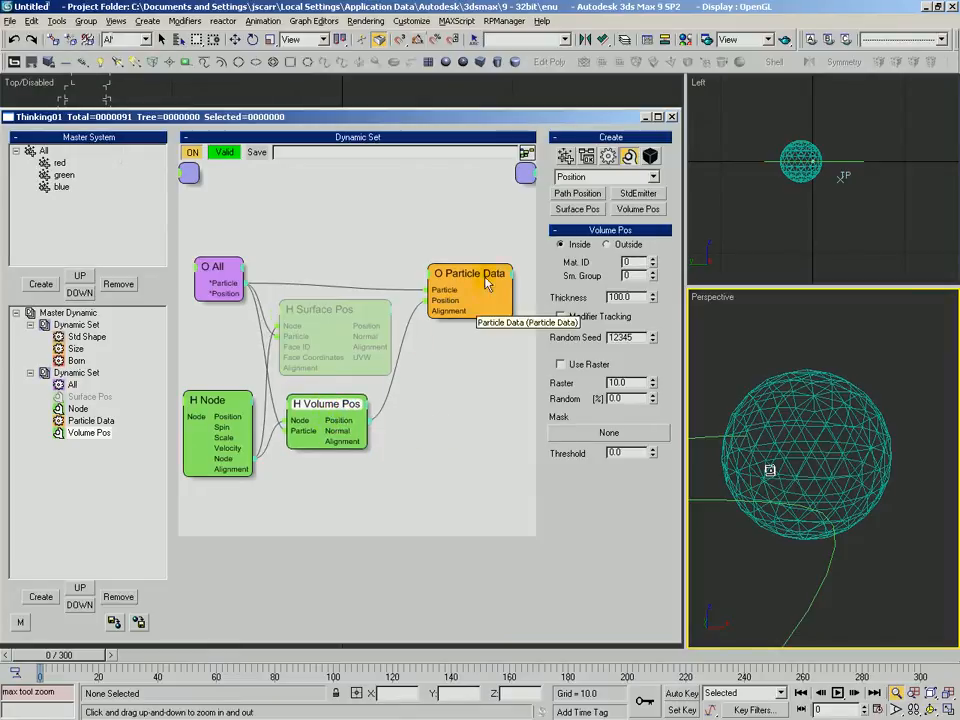
left_click_drag(477, 275, 448, 311)
Select and frame the GeoSphere, and examine how the particles are distributed inside it from another angle
mouse_move(84, 659)
left_mouse_down()
mouse_move(97, 664)
mouse_move(74, 662)
left_mouse_up()
mouse_move(820, 480)
left_mouse_down()
mouse_move(820, 466)
mouse_move(784, 437)
mouse_move(836, 473)
mouse_move(790, 484)
mouse_move(807, 456)
mouse_move(866, 443)
mouse_move(862, 419)
left_mouse_up()
key("ctrl+r")
key("alt+z")
key("q")
left_click(838, 364)
key("z")
key("alt+z")
key("ctrl+r")
key("F3")
mouse_move(760, 437)
left_mouse_down()
mouse_move(808, 403)
mouse_move(801, 423)
left_mouse_up()
key("F3")
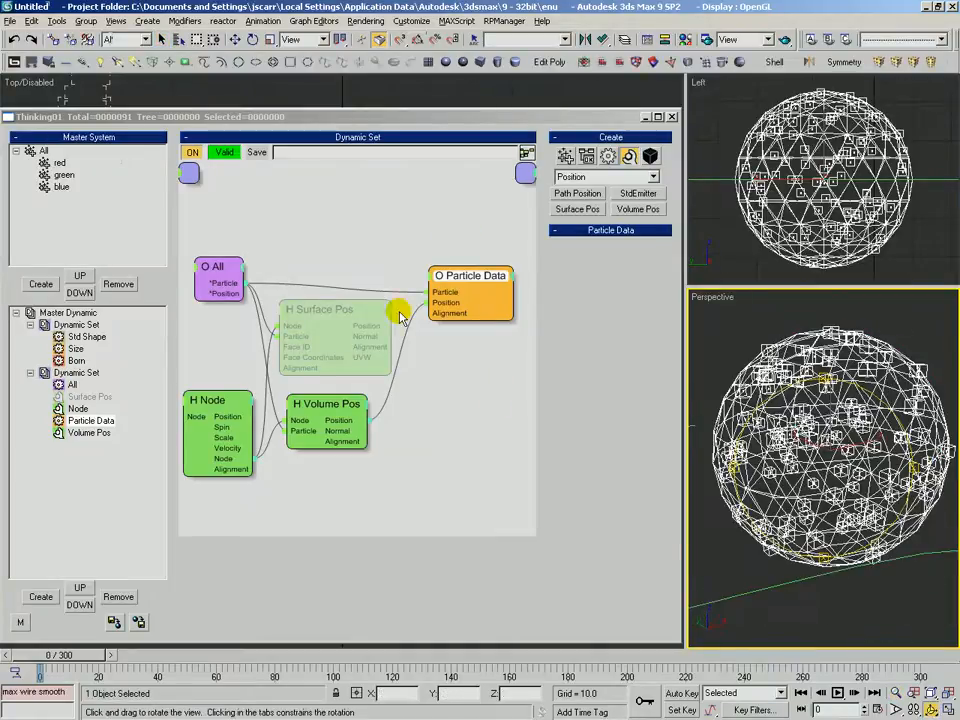
Set the Volume Pos Thickness to 106.0 and Random Seed to 12370, and enable Modifier Tracking
left_click_drag(332, 391, 336, 394)
left_click_drag(655, 297, 628, 407)
mouse_move(641, 333)
left_mouse_down()
mouse_move(650, 373)
mouse_move(649, 339)
mouse_move(662, 331)
mouse_move(656, 351)
mouse_move(653, 298)
mouse_move(656, 332)
mouse_move(652, 317)
left_mouse_up()
left_click(562, 316)
Select the GeoSphere and add an FFD 2x2x2 modifier to it
key("q")
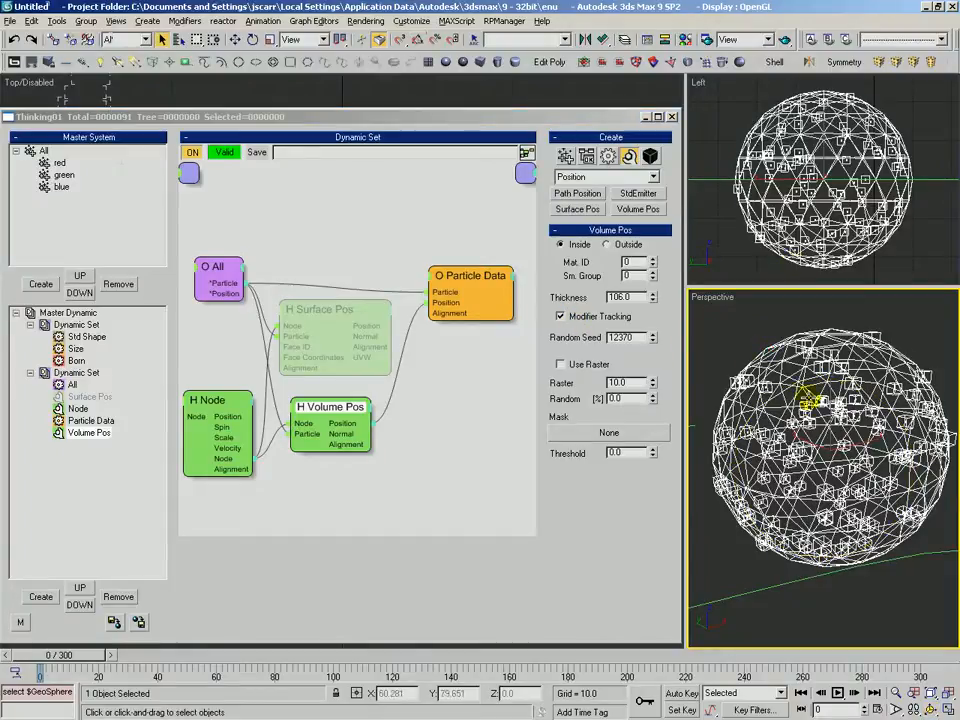
scroll(797, 380, "down", 4)
key("q")
left_click(778, 343)
key("3")
left_click(765, 385)
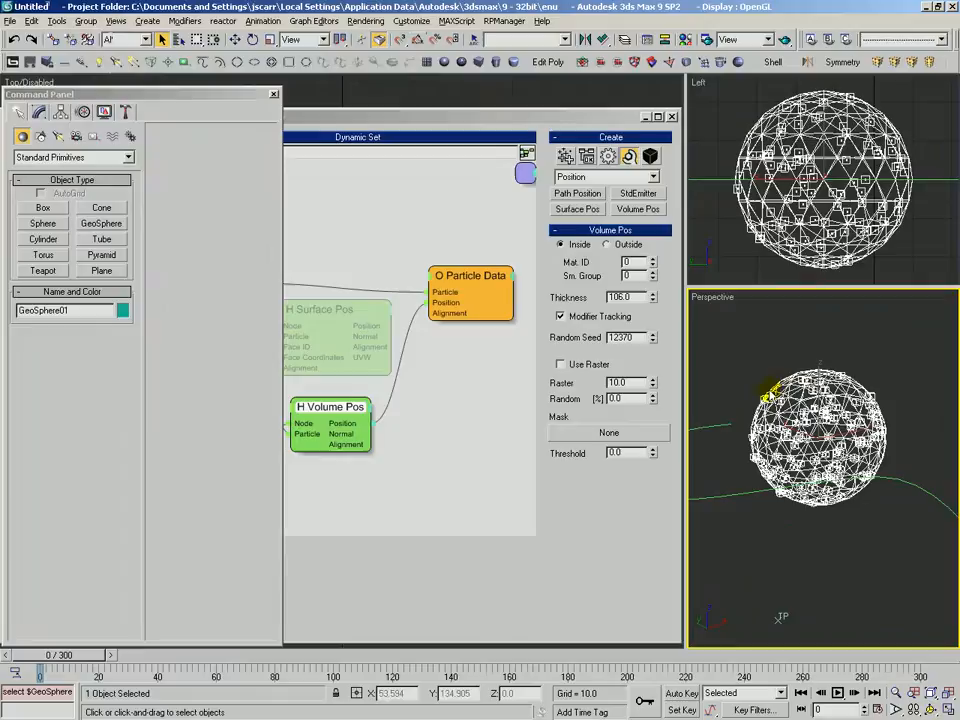
left_click(875, 63)
Animate the FFD with Auto Key at frame 81, stretching the GeoSphere upward into a tapered shape, and turn Auto Key off
left_click_drag(938, 415, 938, 416)
key("n")
left_click_drag(77, 659, 296, 659)
key("w")
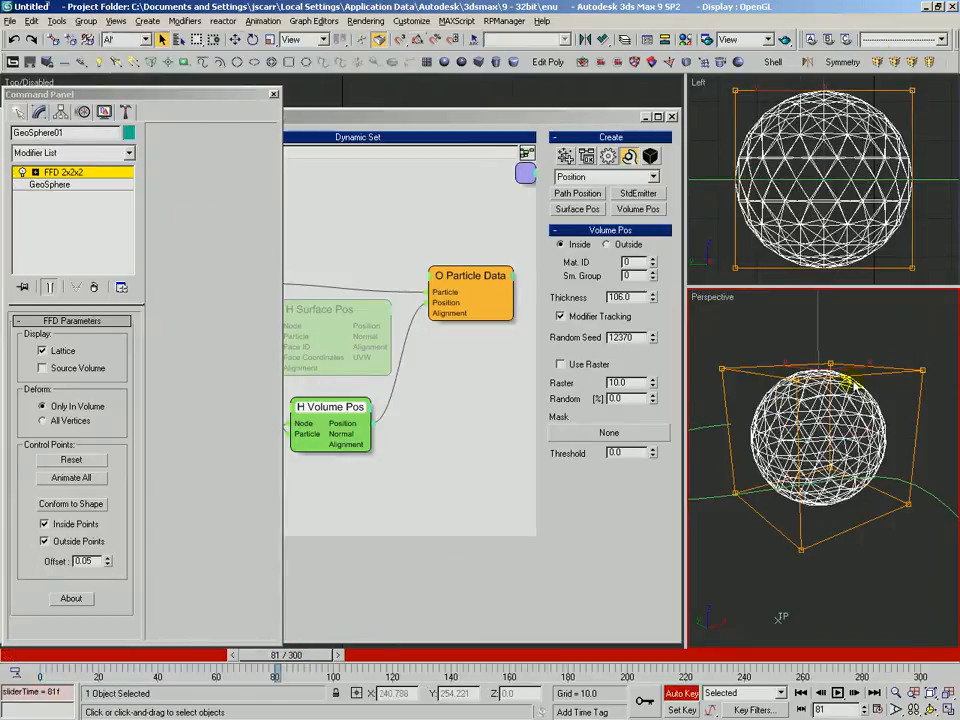
key("r")
left_click_drag(818, 332, 762, 488)
key("alt+z")
left_click_drag(786, 524, 790, 497)
left_click(674, 693)
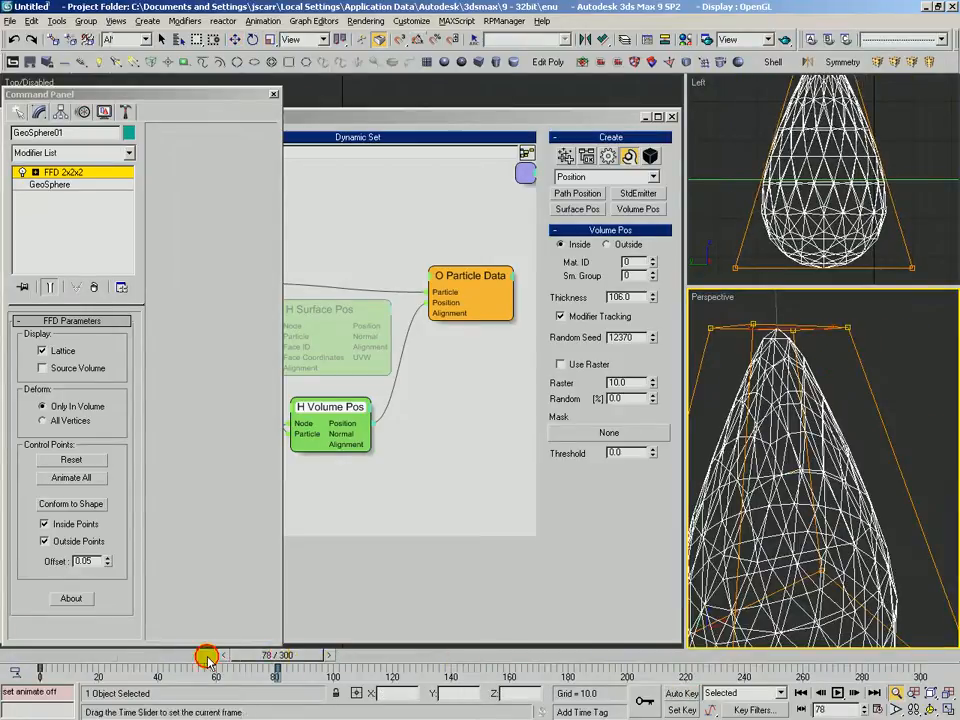
Close the Command Panel and scrub the early frames to examine how the Volume Pos particles follow the deforming GeoSphere
left_click_drag(274, 656, 58, 656)
left_click(421, 226)
key("3")
left_click(423, 234)
left_click_drag(354, 408, 333, 410)
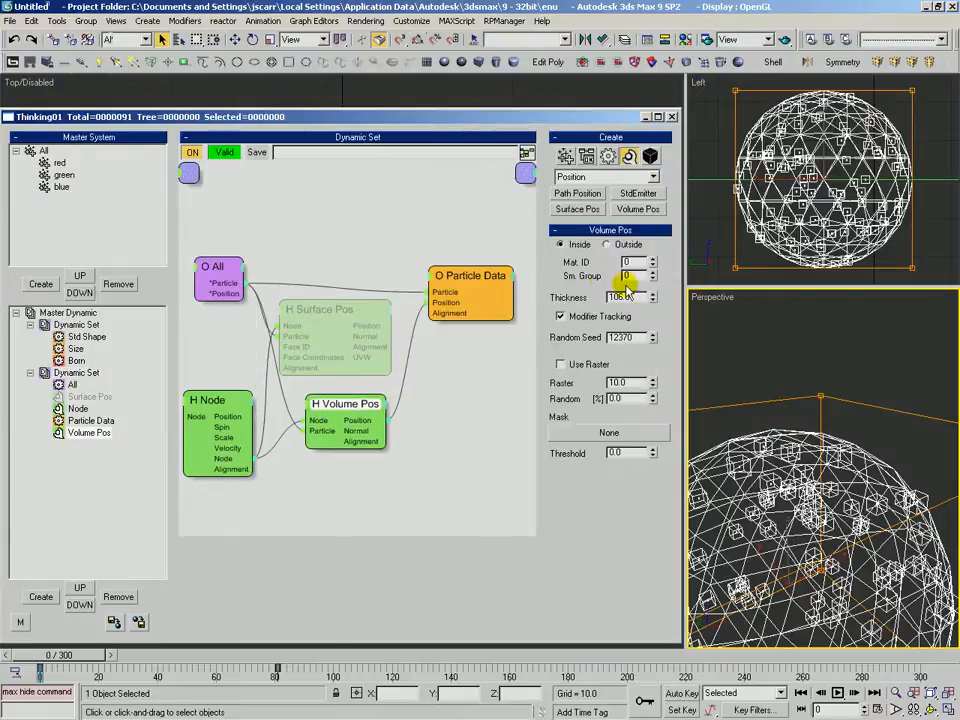
key("alt+z")
left_click_drag(818, 357, 788, 388)
mouse_move(131, 670)
left_mouse_down()
mouse_move(111, 670)
mouse_move(223, 670)
mouse_move(120, 672)
left_mouse_up()
left_click_drag(836, 456, 819, 418)
left_click_drag(111, 679, 62, 667)
left_click(379, 235)
Set the Volume Pos Threshold to 0.15 and enable Use Raster with a Raster value of 5.406
left_click(345, 404)
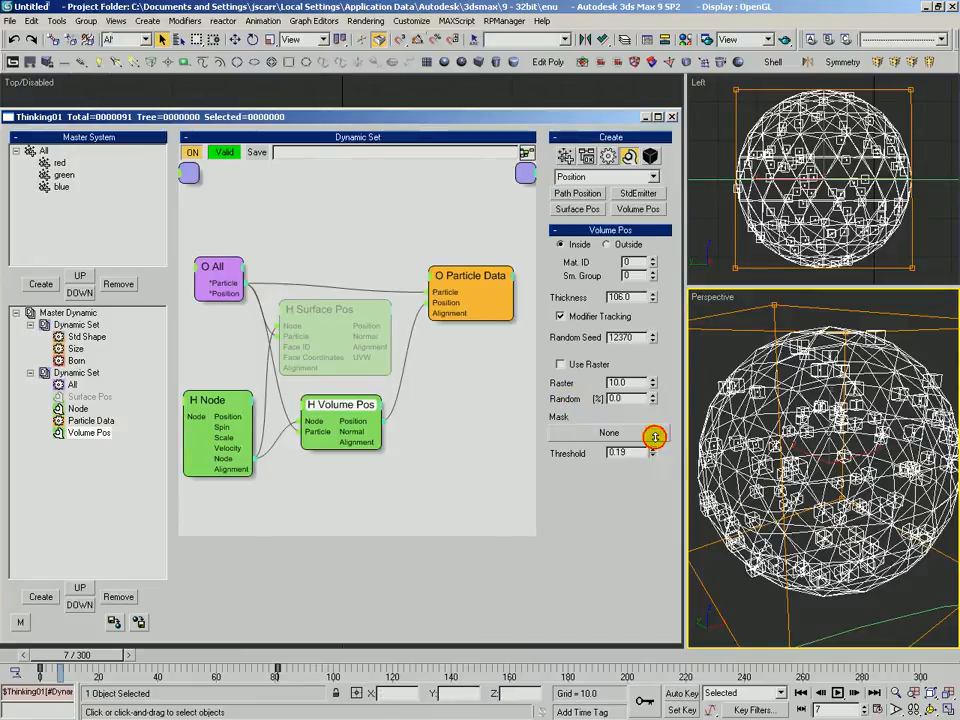
double_click(613, 454)
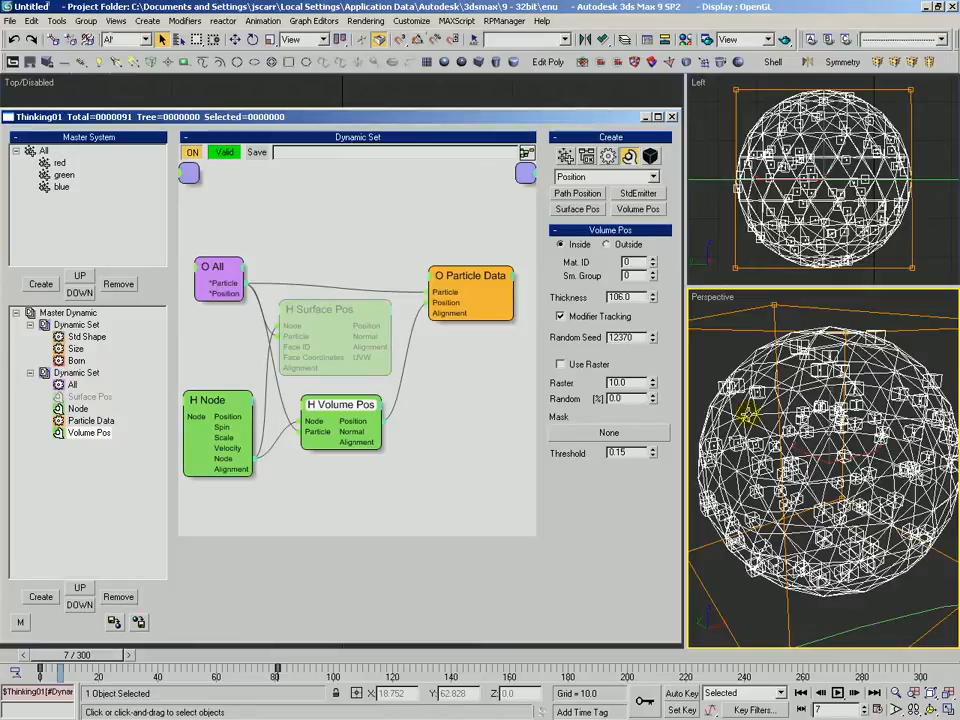
left_click(564, 365)
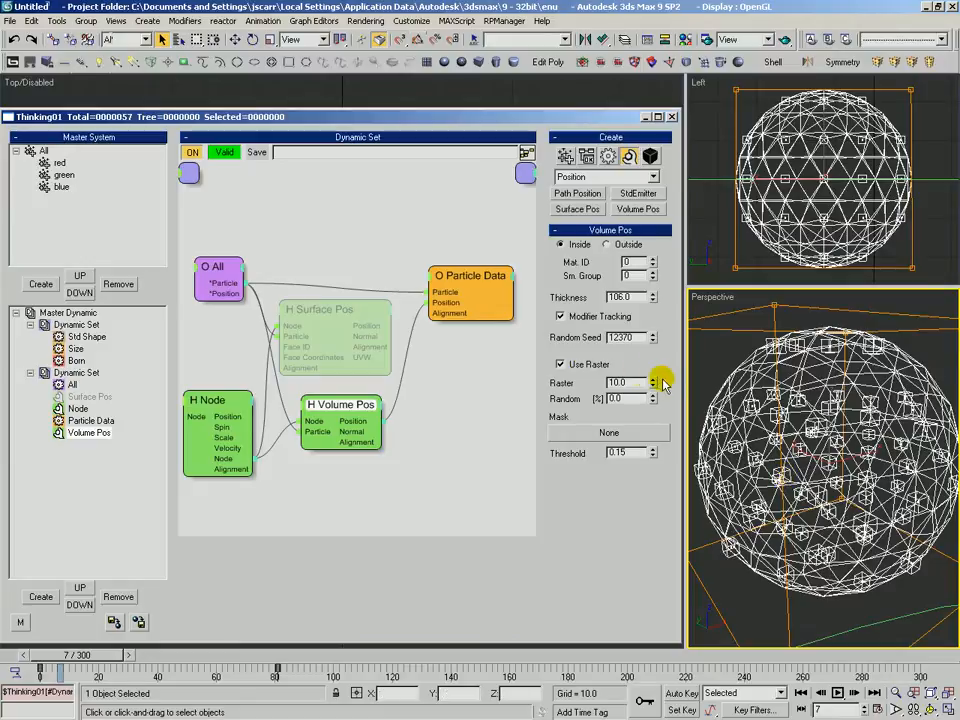
left_click_drag(652, 382, 687, 420)
left_click_drag(648, 383, 694, 396)
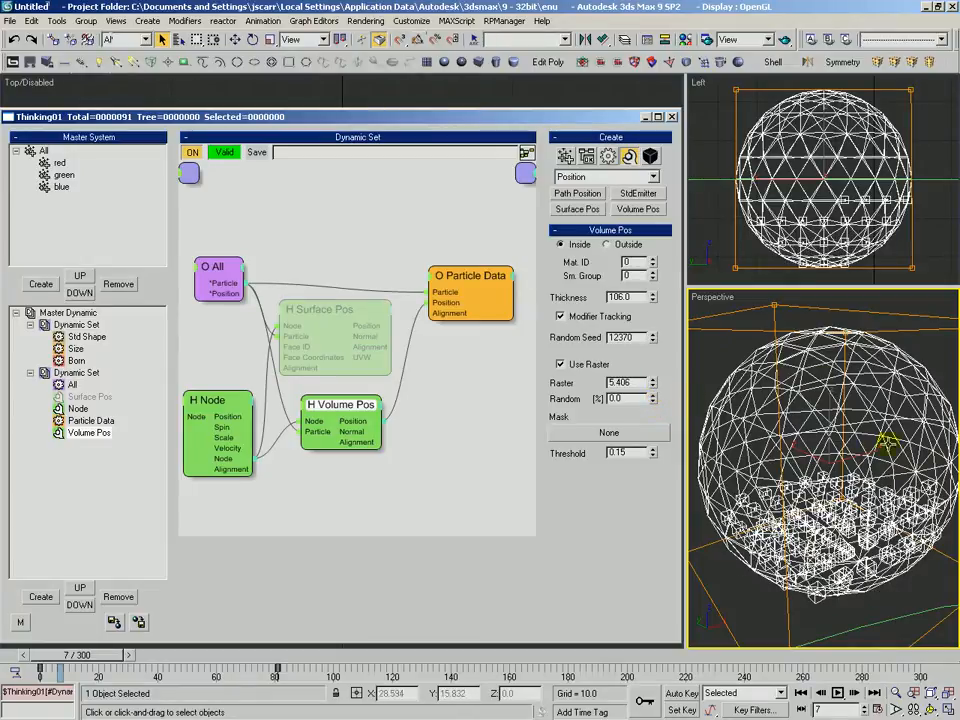
Make the GeoSphere See-Through in its object properties
left_click(76, 359)
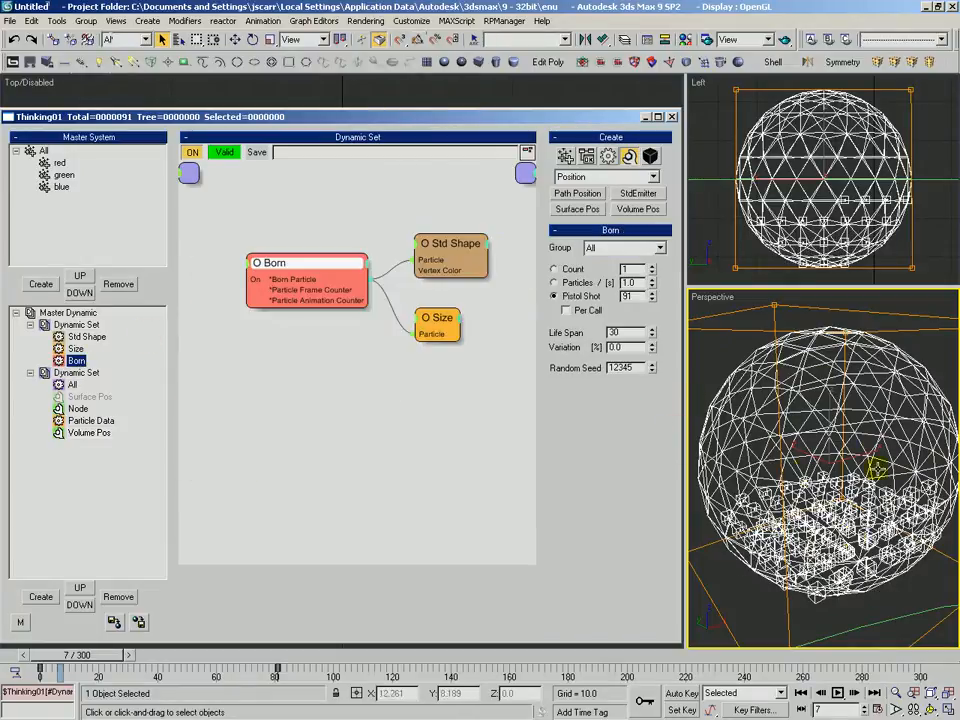
left_click(712, 394)
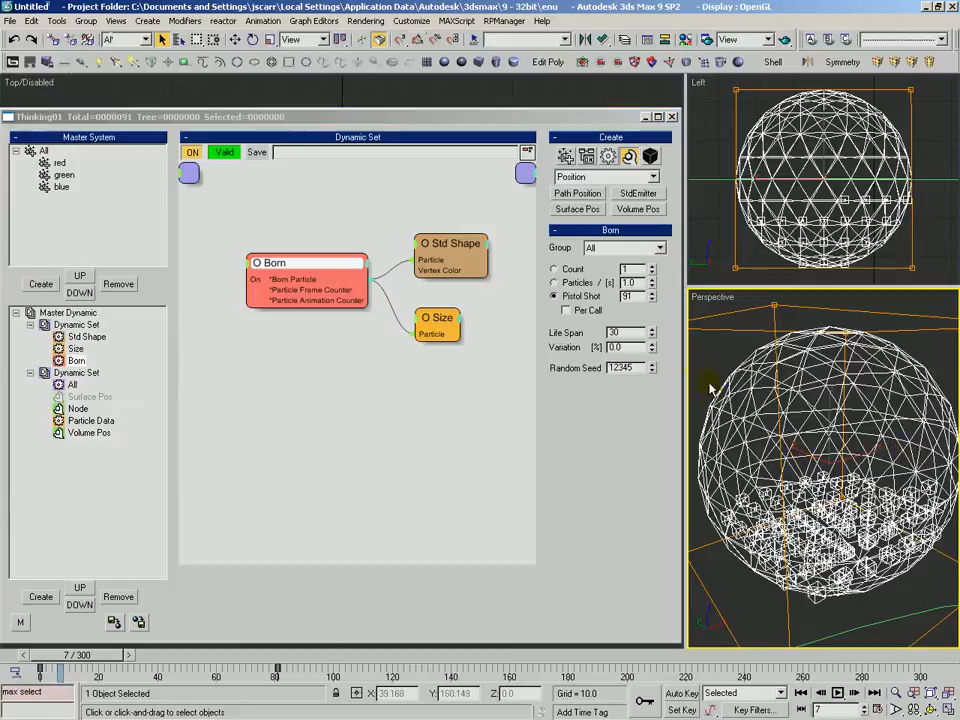
left_click(748, 398)
key("alt+Return")
left_click(348, 378)
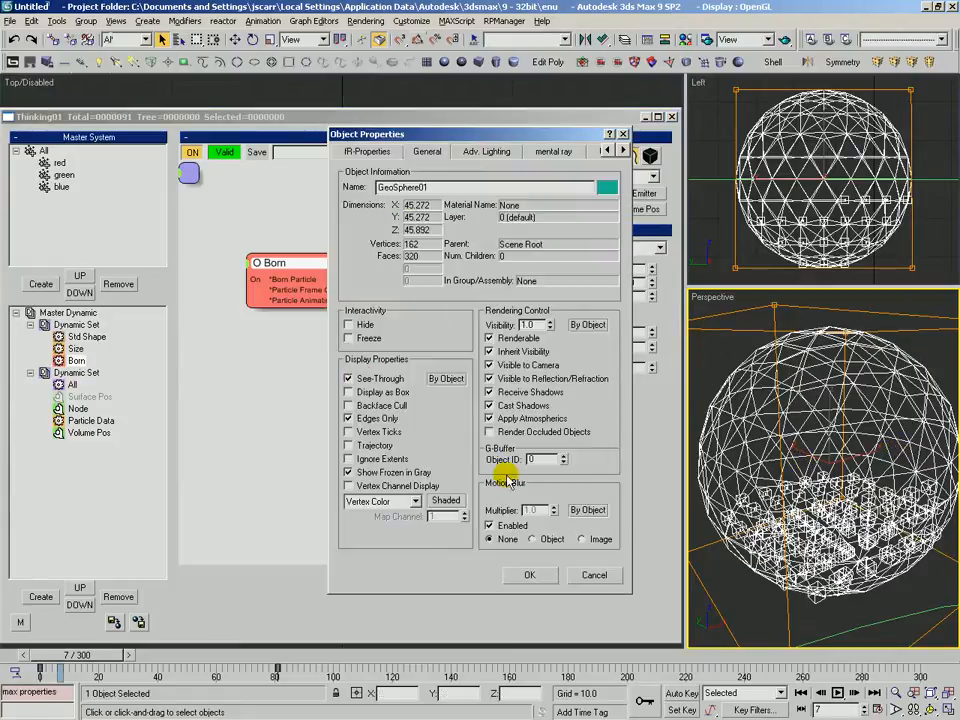
left_click(523, 579)
Deselect the GeoSphere, display the Perspective view shaded, and view the rastered particles from another angle
left_click(728, 516)
key("F3")
key("ctrl+r")
mouse_move(785, 497)
left_mouse_down()
mouse_move(831, 480)
mouse_move(823, 466)
left_mouse_up()
middle_click_drag(823, 467, 791, 513, "ctrl+alt")
left_click(728, 587)
key("alt+z")
mouse_move(832, 422)
middle_mouse_down("alt")
mouse_move(762, 525)
mouse_move(838, 439)
middle_mouse_up("alt")
left_click_drag(837, 439, 802, 459)
Raise the Born operator's Pistol Shot count to 223
left_click(309, 272)
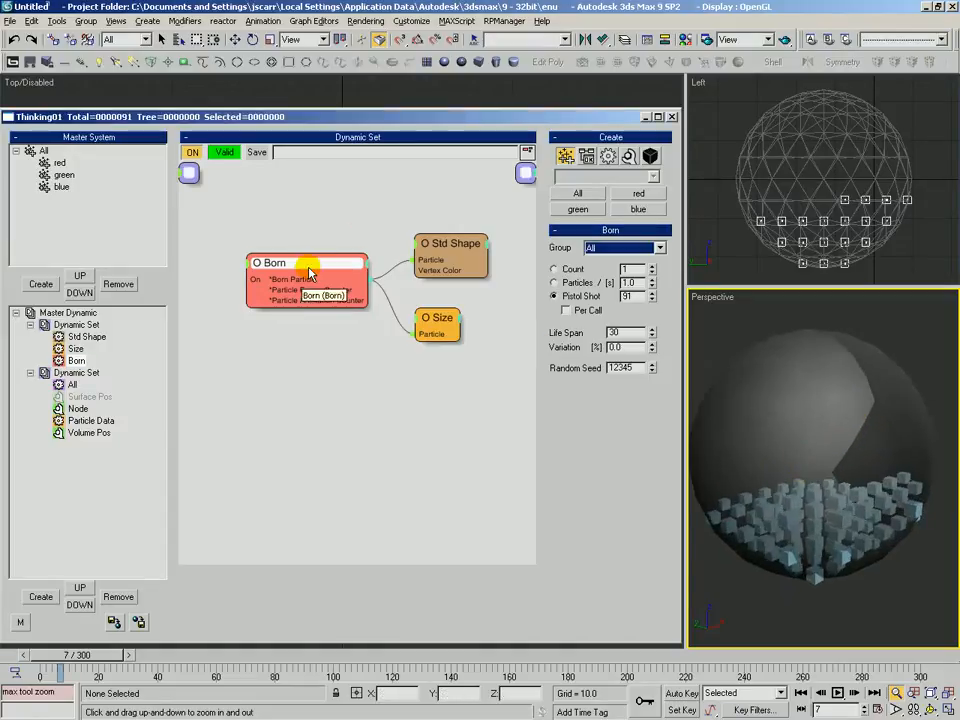
left_click_drag(309, 272, 305, 270)
left_click_drag(652, 297, 638, 211)
left_click_drag(655, 300, 696, 316)
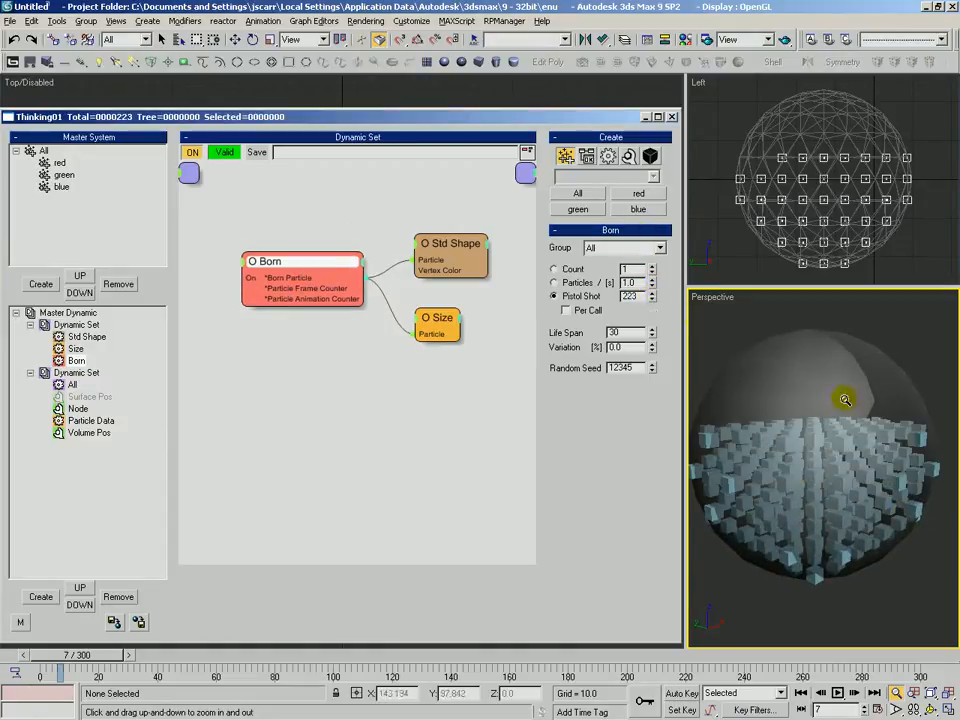
Set the Volume Pos Raster to 6.217, try varying its Random percentage, and inspect the particle grid from several angles
left_click(88, 433)
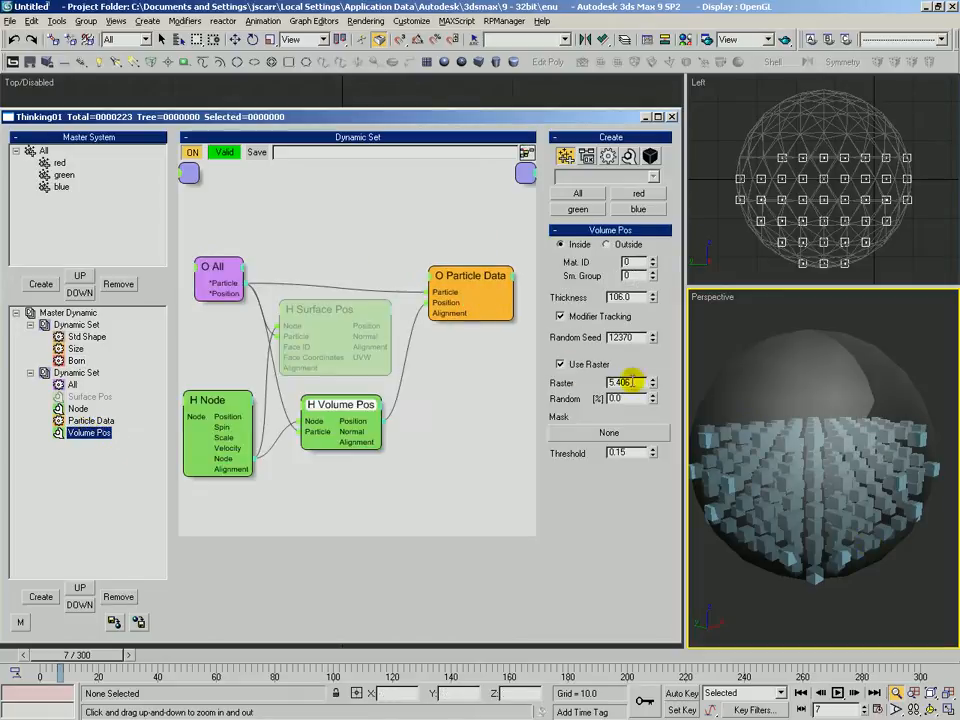
mouse_move(652, 385)
left_mouse_down()
mouse_move(651, 366)
mouse_move(644, 409)
mouse_move(697, 418)
mouse_move(662, 399)
mouse_move(646, 377)
mouse_move(651, 399)
mouse_move(656, 377)
left_mouse_up()
key("ctrl+r")
left_click_drag(757, 468, 736, 464)
left_click_drag(654, 398, 645, 438)
key("ctrl+r")
left_click_drag(836, 476, 752, 447)
key("q")
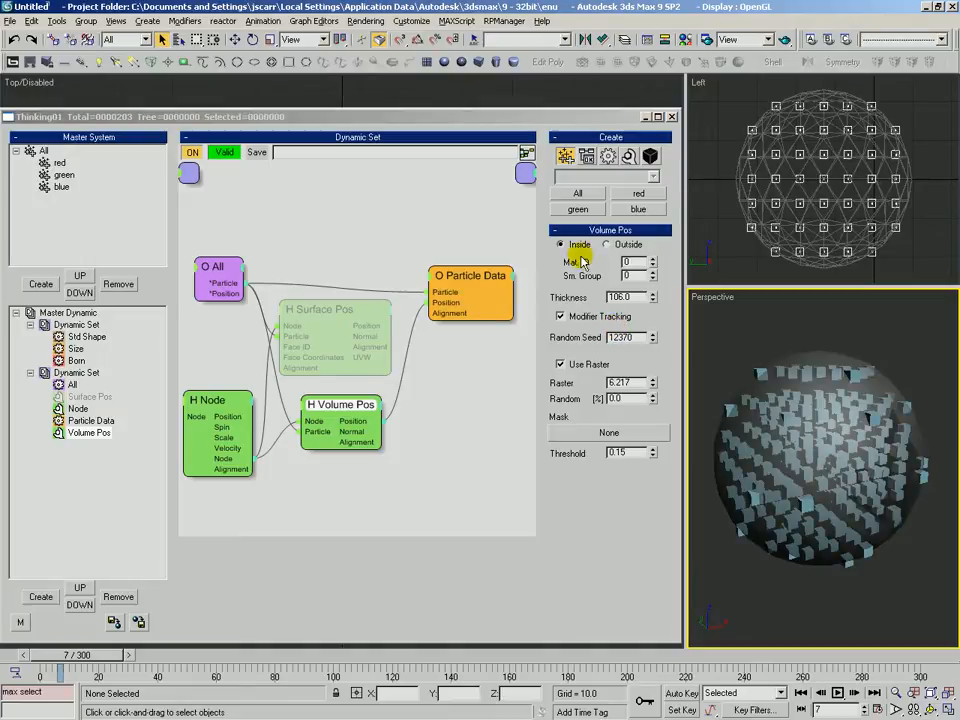
Try the Outside option of Volume Pos at frame 0 and switch back to Inside
left_click(608, 245)
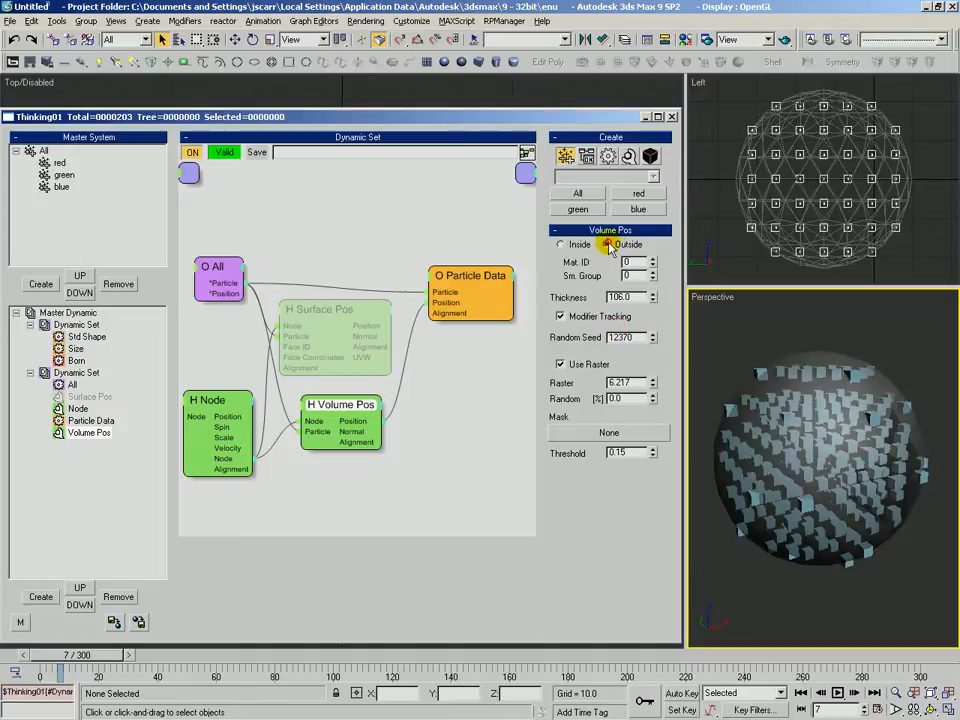
left_click_drag(108, 660, 47, 658)
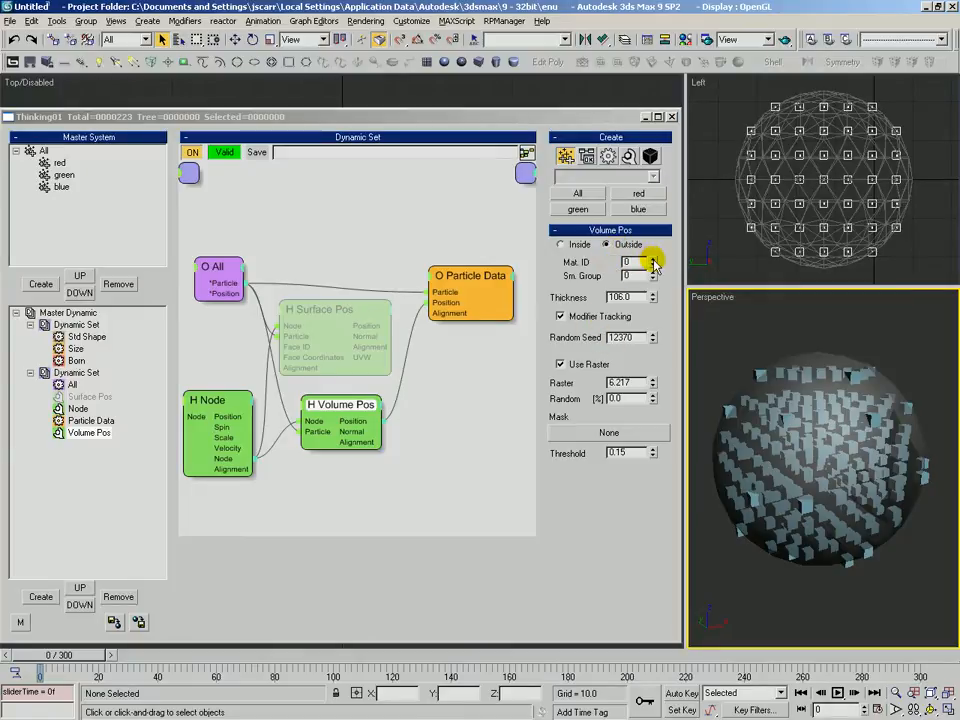
left_click(571, 246)
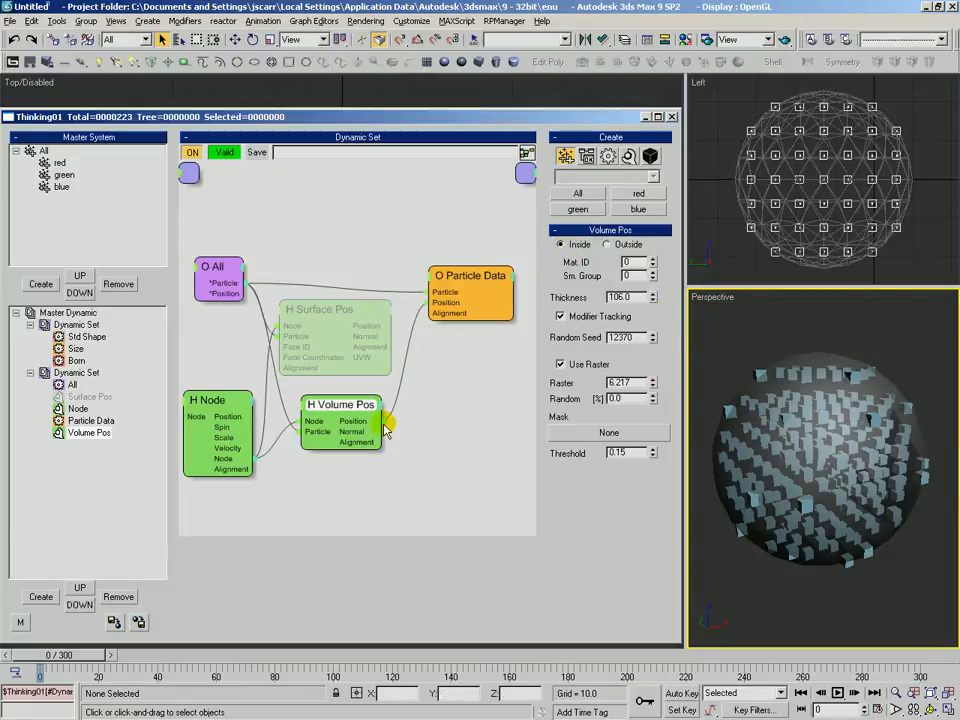
Add a StdEmitter position helper to the second dynamic set below Particle Data
left_click(424, 435)
left_click(629, 157)
left_click(629, 177)
left_click(590, 195)
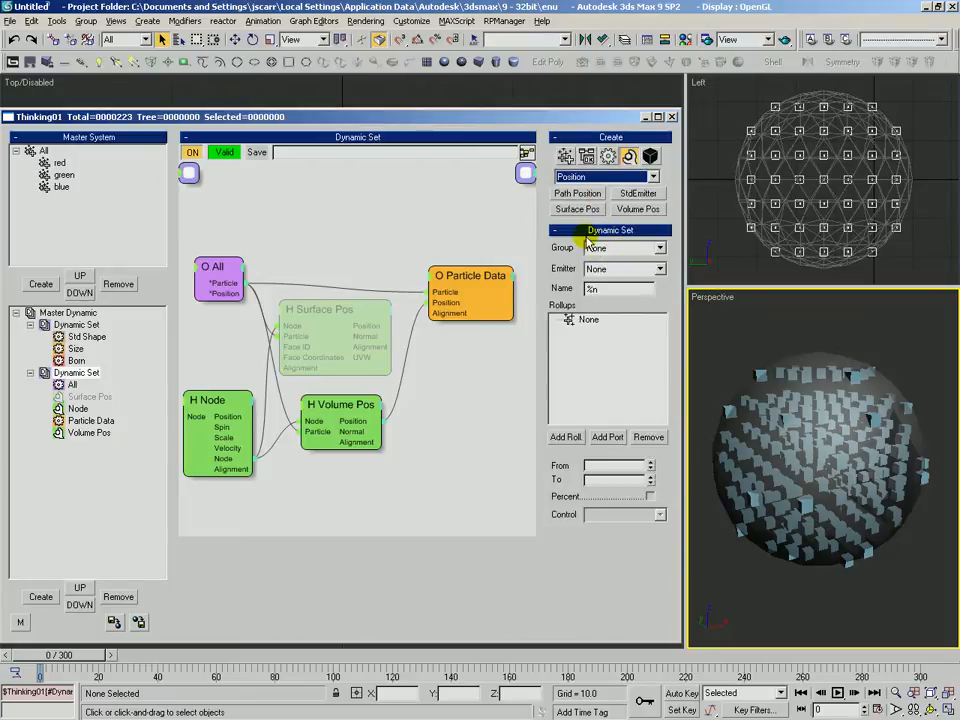
left_click(630, 193)
left_click(432, 436)
Place the StdEmitter node in free space below Volume Pos
left_click_drag(474, 450, 447, 441)
middle_click_drag(476, 372, 480, 304)
left_click_drag(458, 366, 450, 387)
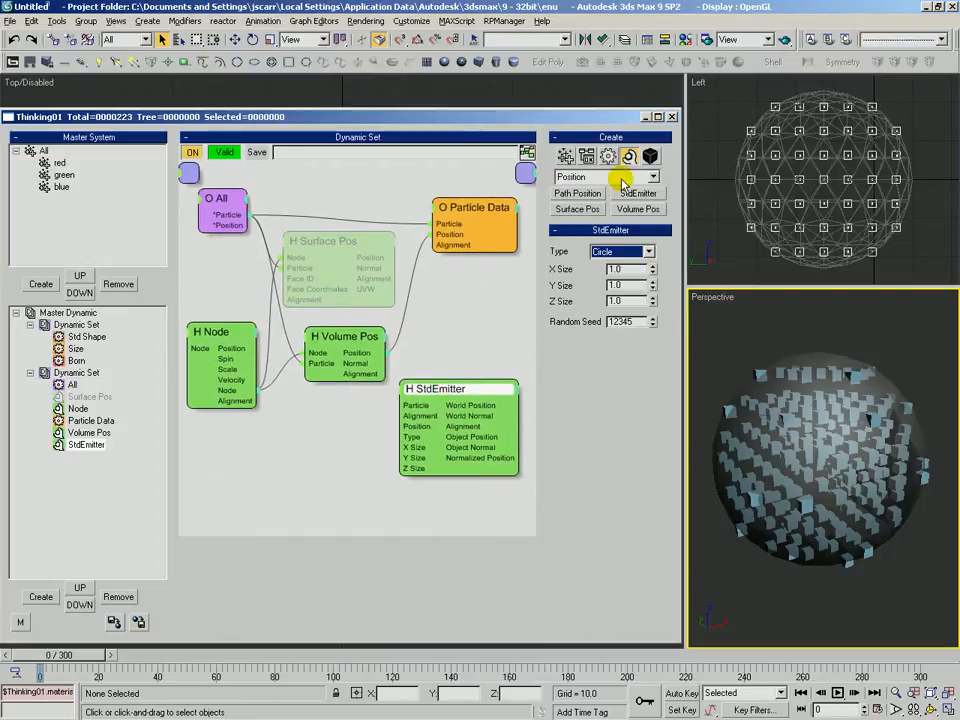
left_click_drag(473, 387, 443, 410)
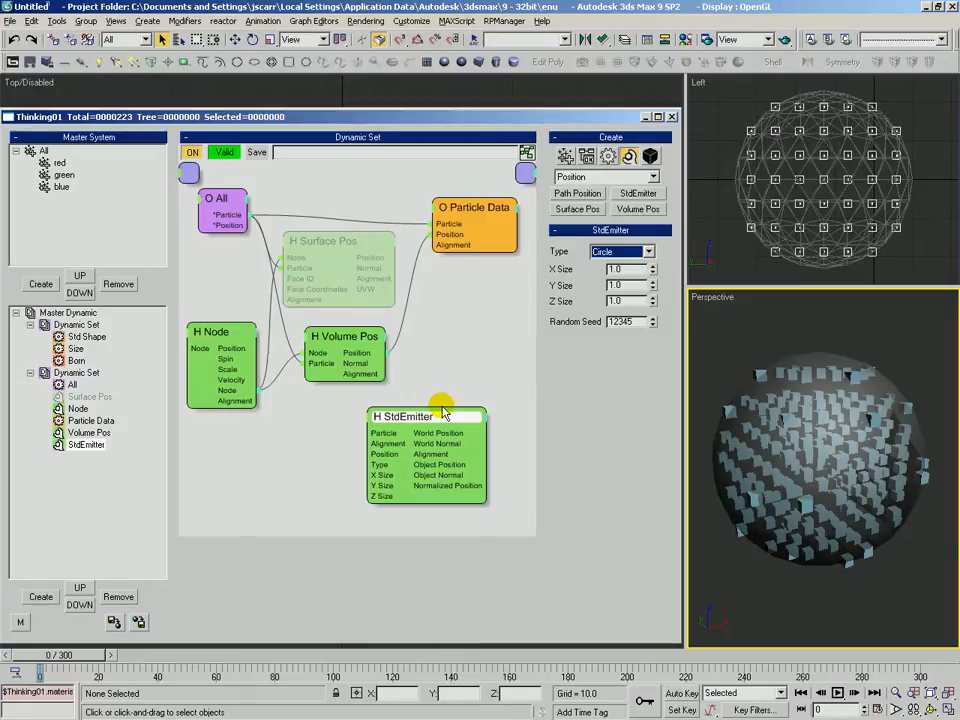
Switch the available helper operators to the Standard category
left_click(605, 176)
left_click(585, 192)
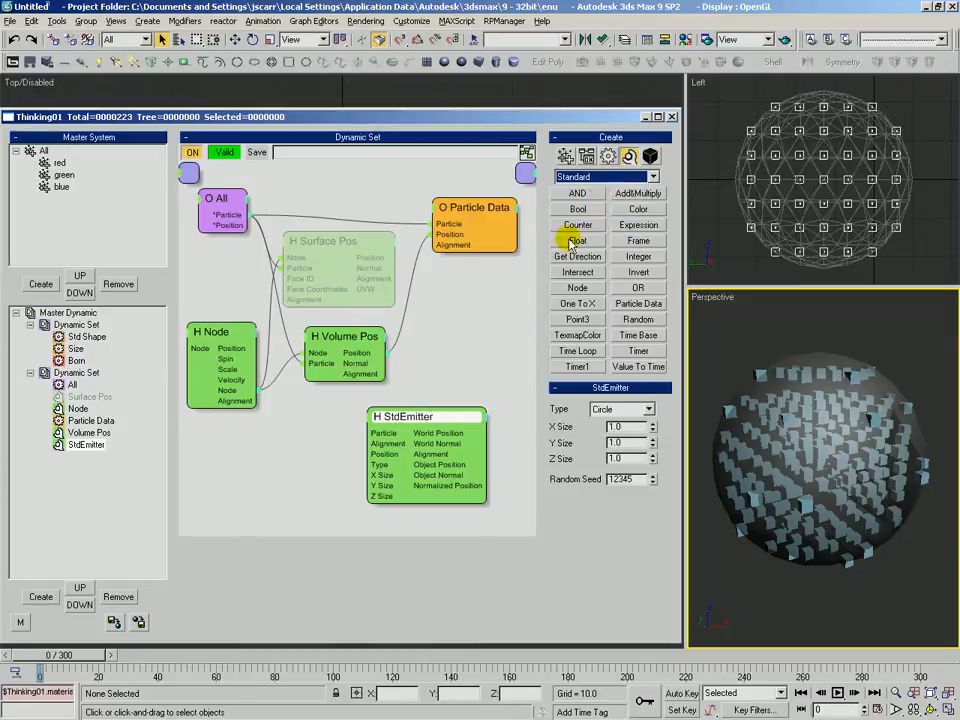